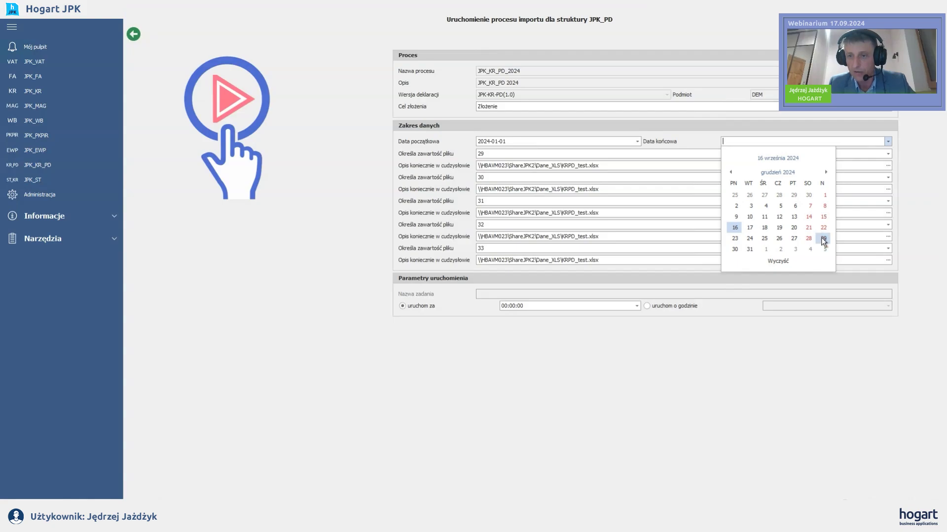
- Set the end date of the JPK_KR_PD_2024 import to 2024-12-31
left_click(749, 249)
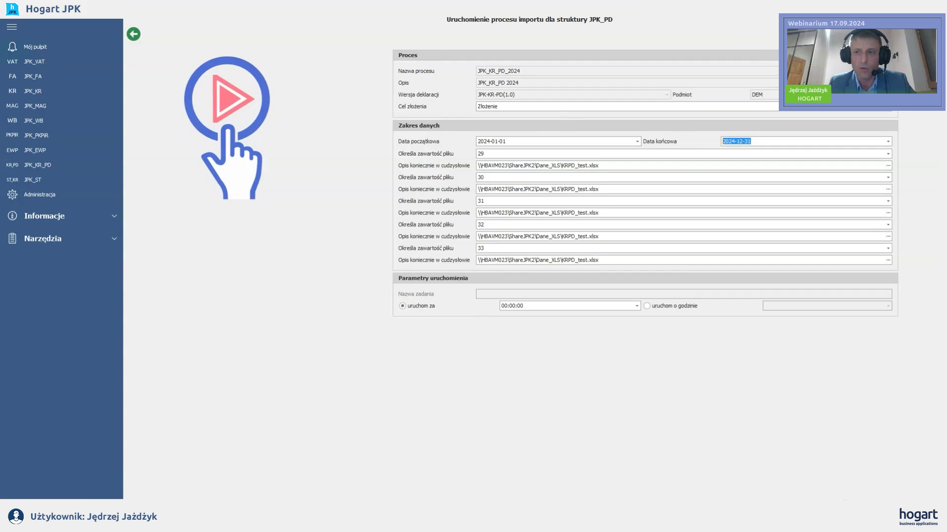
left_click(889, 109)
left_click(889, 109)
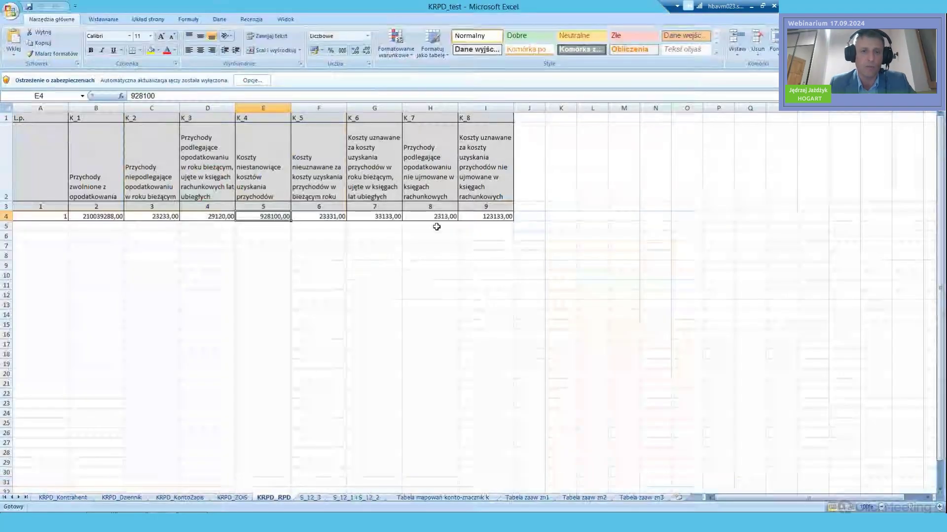
- Review the KRPD_test workbook's sheets from KRPD_Kontrahent to KRPD_RPD, and select the KRPD_RPD data row A4:I4
left_click(48, 498)
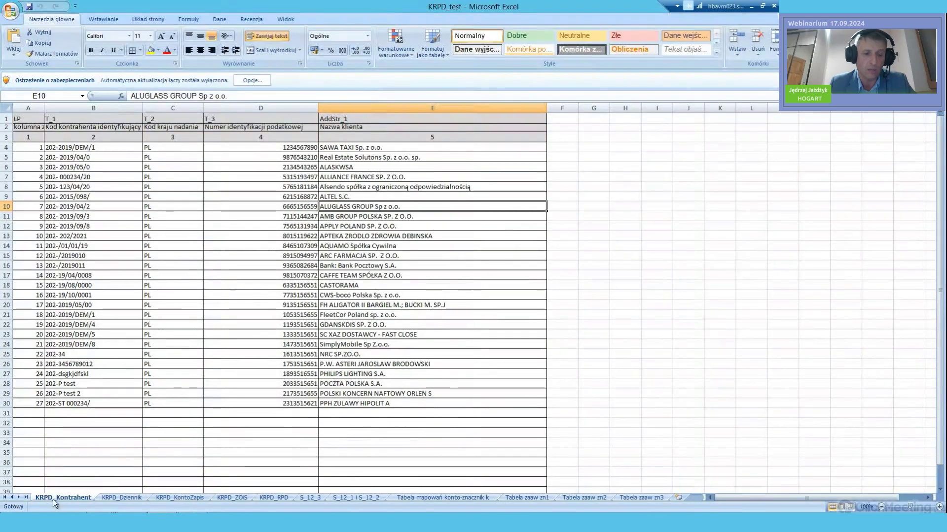
left_click(128, 500)
left_click(176, 498)
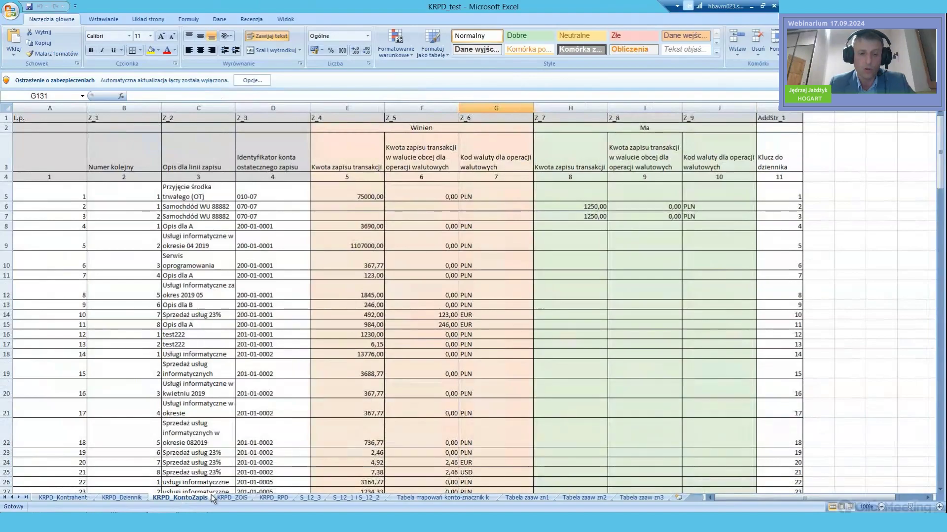
left_click(242, 498)
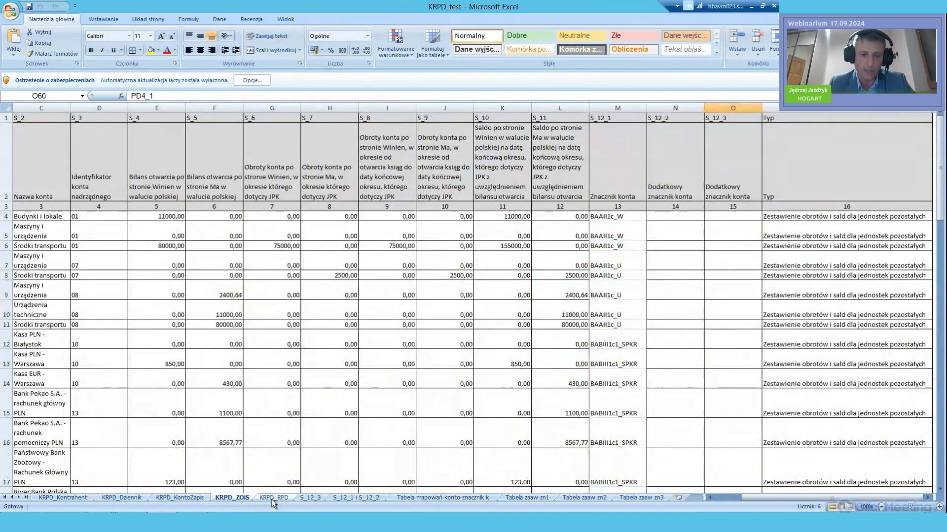
left_click(276, 498)
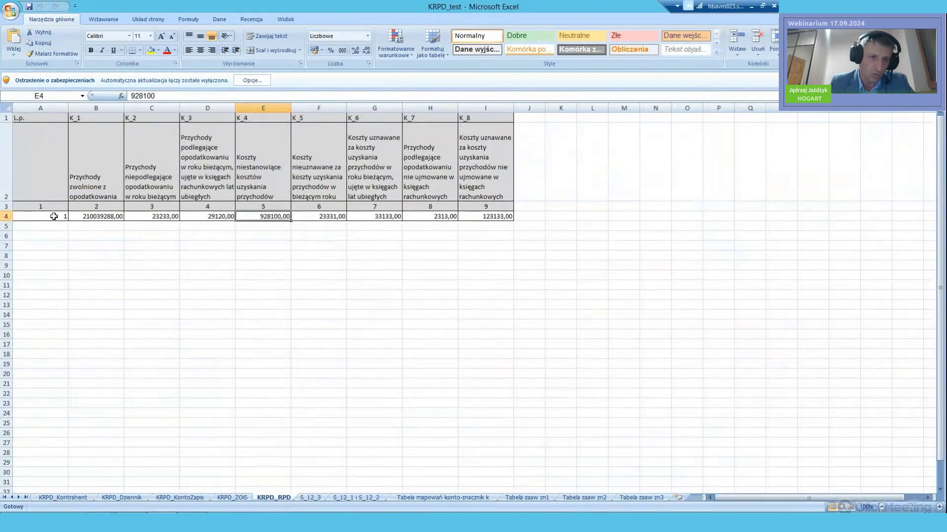
mouse_move(54, 216)
left_mouse_down()
mouse_move(482, 217)
mouse_move(51, 217)
left_mouse_up()
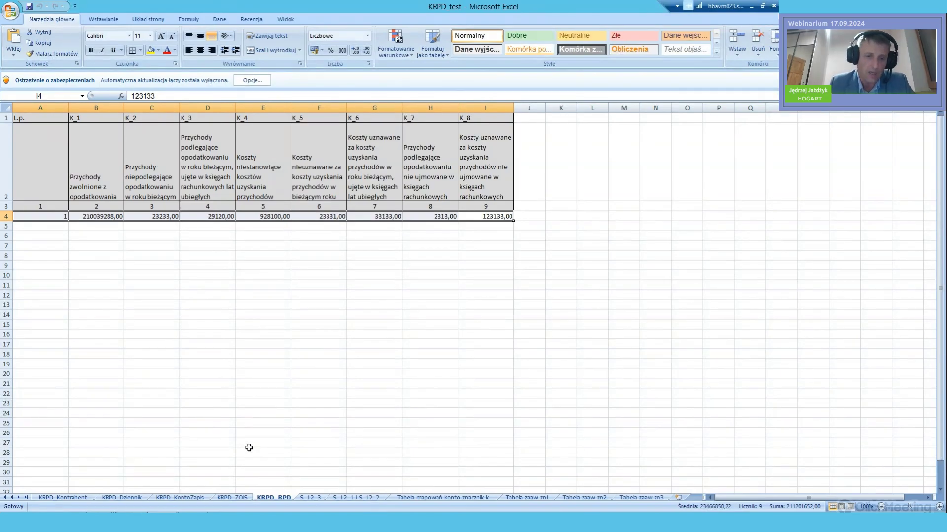
- Examine the additional account marker column S_12_3 in the KRPD_ZOIS sheet, checking the KRPD_RPD sheet in between
left_click(235, 497)
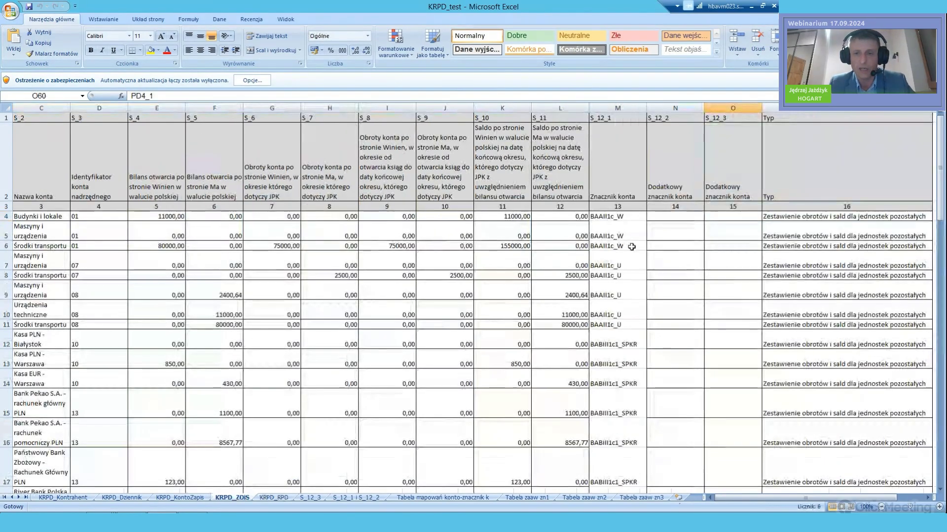
left_click(732, 107)
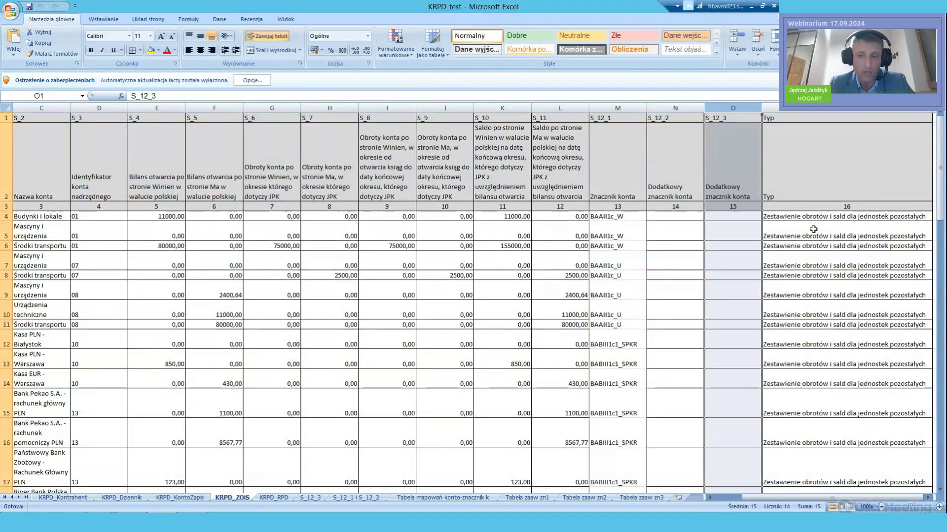
left_click_drag(942, 185, 940, 232)
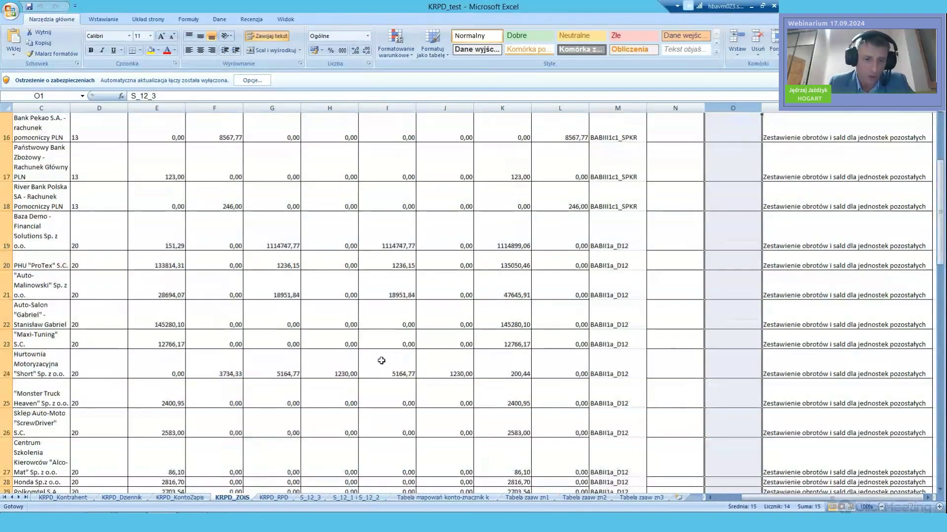
left_click(274, 498)
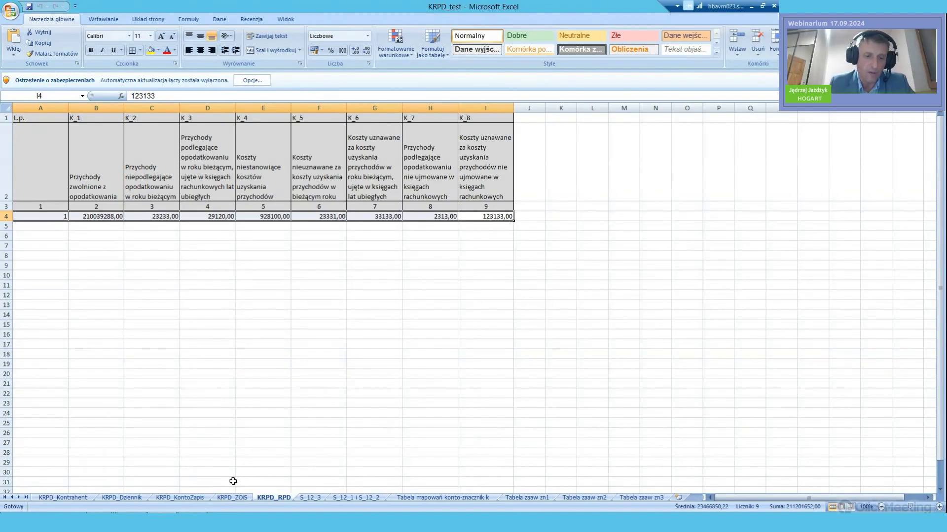
left_click(231, 498)
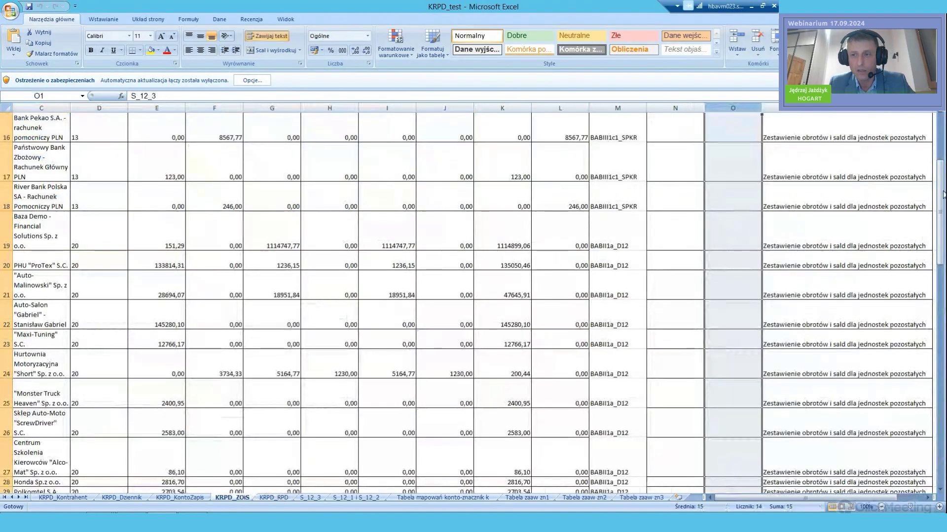
left_click_drag(940, 195, 942, 132)
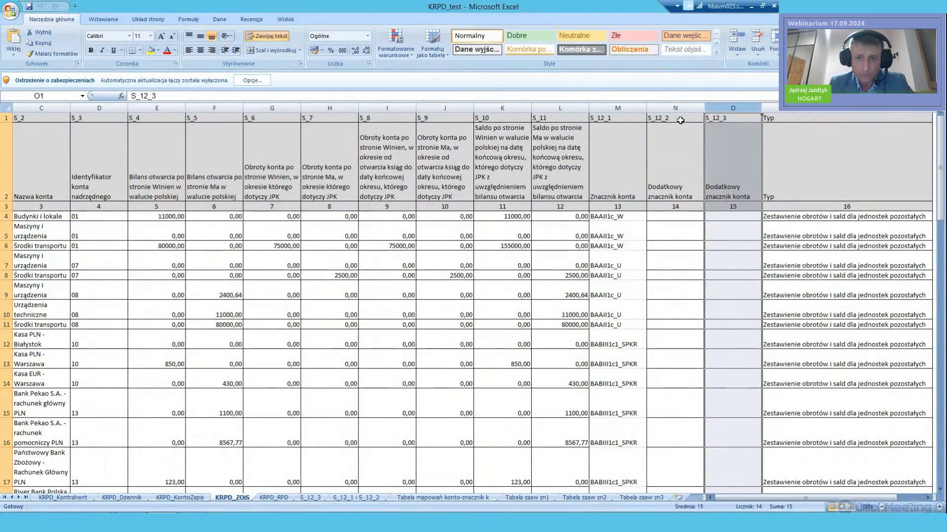
- Examine the S_12_1 account marker column through the rows of the KRPD_ZOIS sheet
left_click(618, 107)
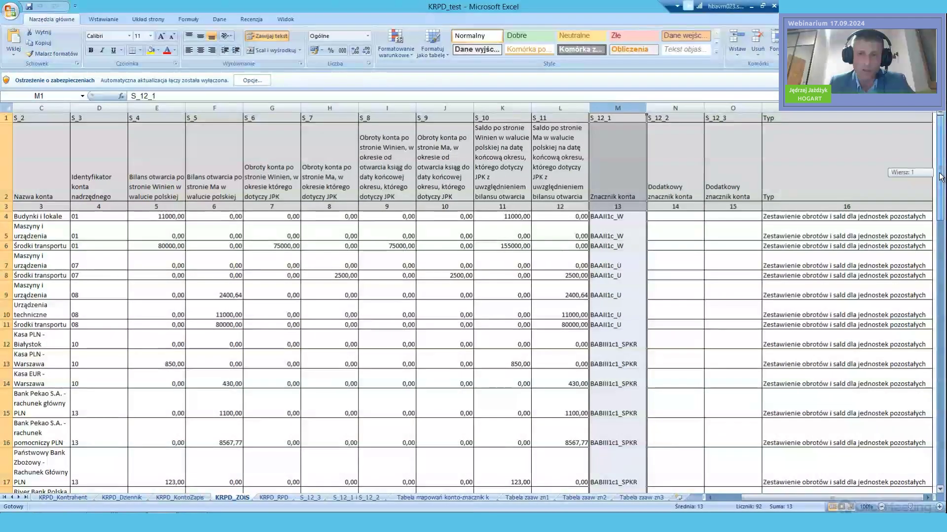
left_click_drag(941, 176, 942, 205)
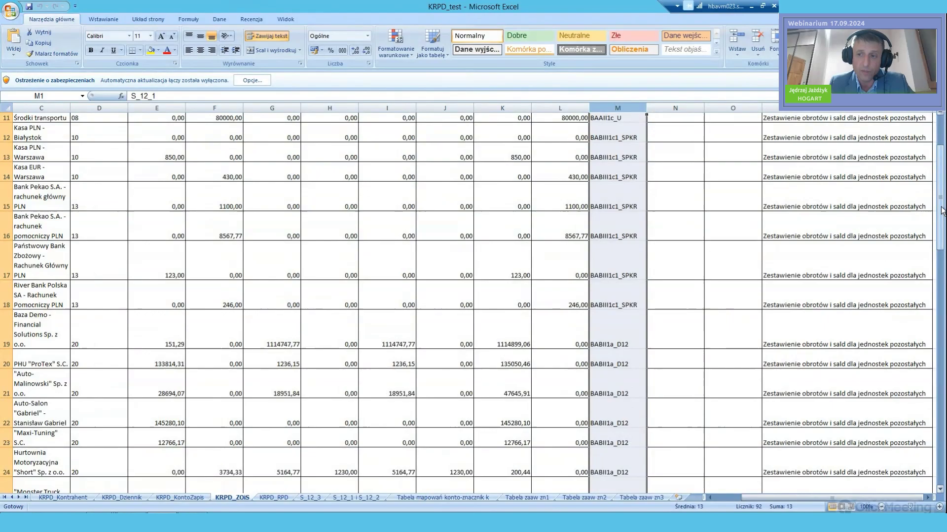
left_click_drag(943, 223, 943, 320)
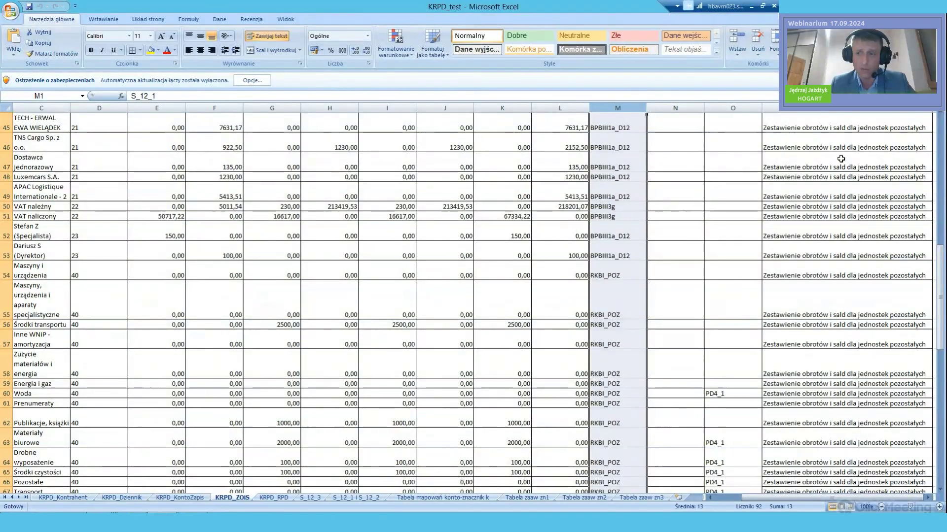
left_click_drag(940, 303, 941, 119)
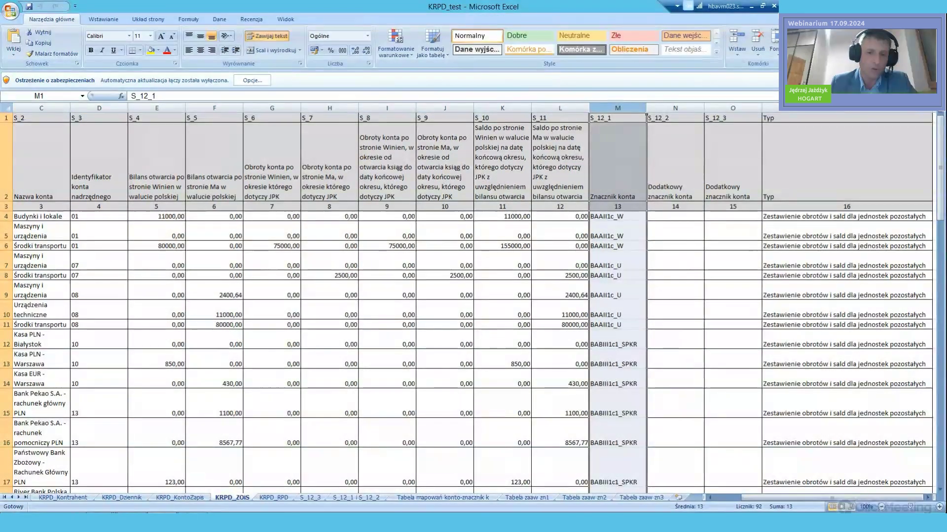
- Switch to the browser and look over the header, Kontrahent and ZOiS7 sections of the generated JPK_KR_PD XML file
key("alt+Tab")
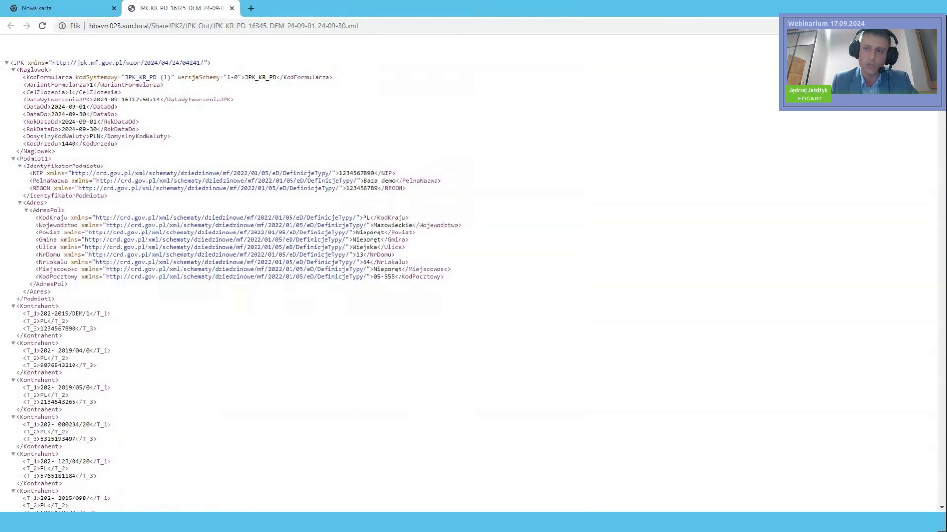
scroll(59, 286, "down", 15)
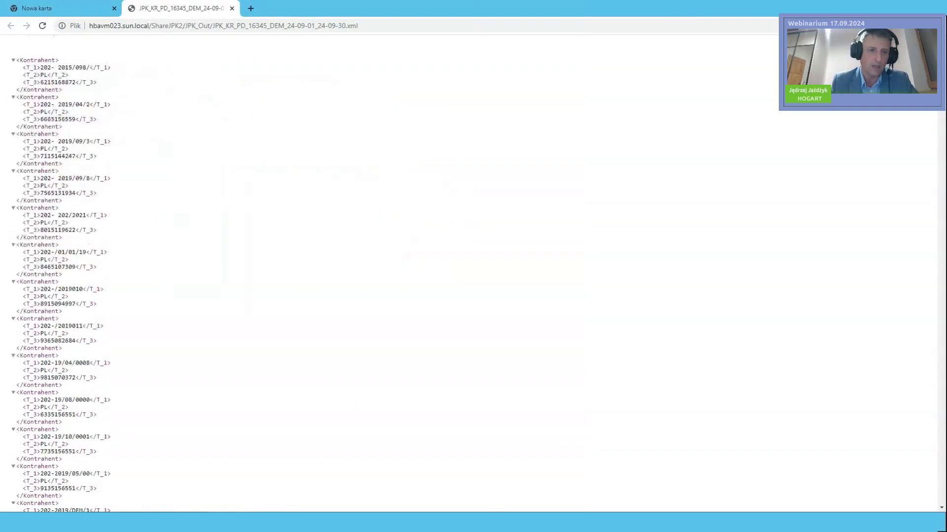
scroll(69, 286, "down", 20)
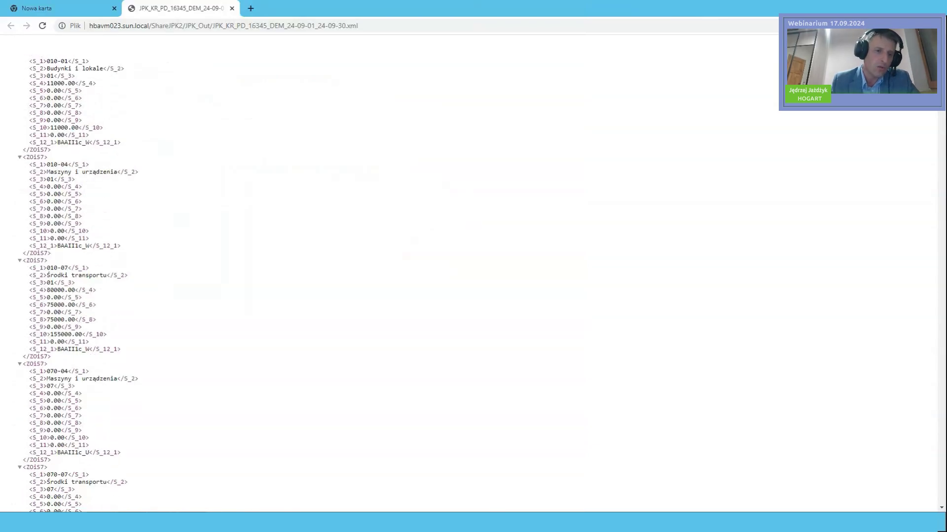
scroll(79, 286, "down", 15)
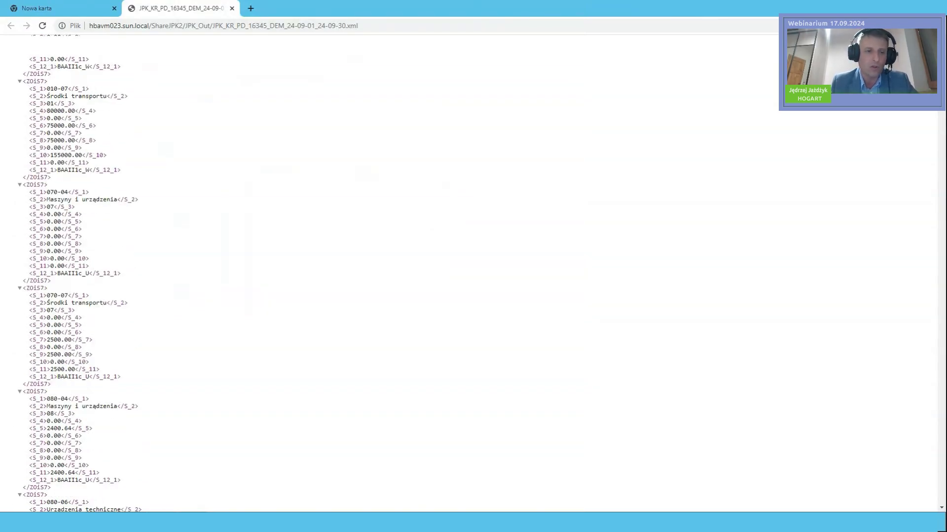
key("ctrl+Home")
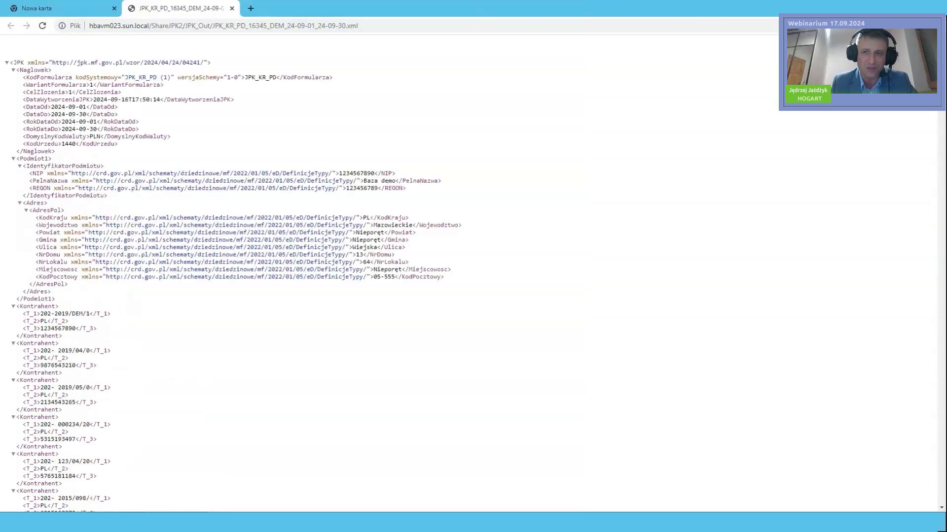
- Examine the S_12_1 and S_12_3 account markers in the XML's ZOiS7 entries, and close the empty browser tab
scroll(235, 285, "down", 20)
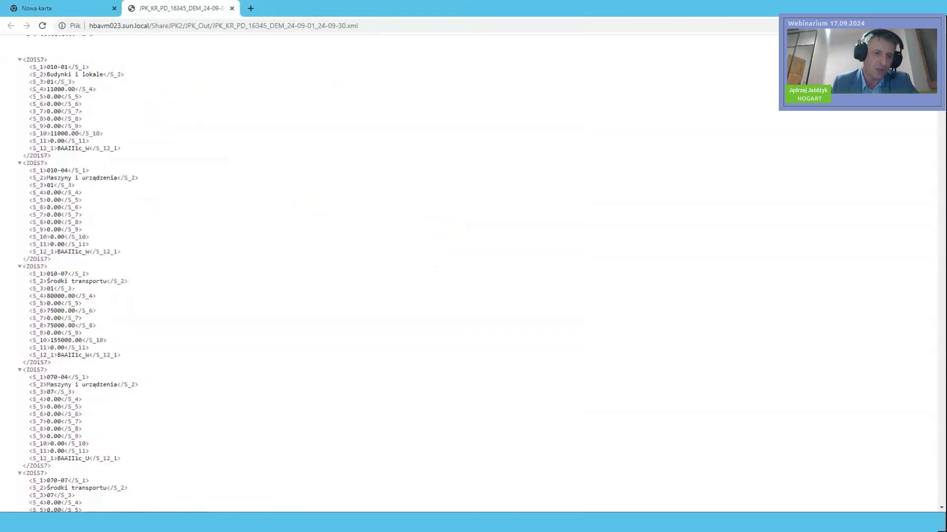
scroll(236, 285, "down", 20)
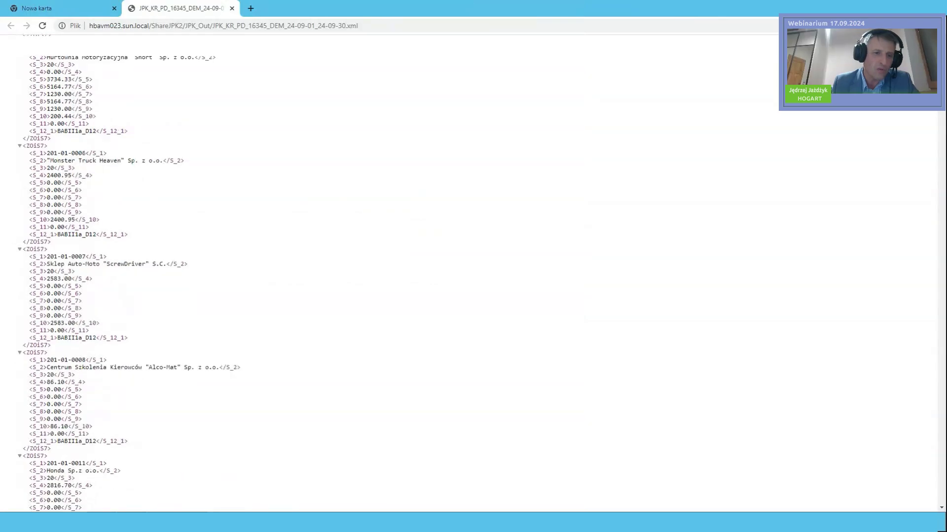
scroll(236, 285, "down", 20)
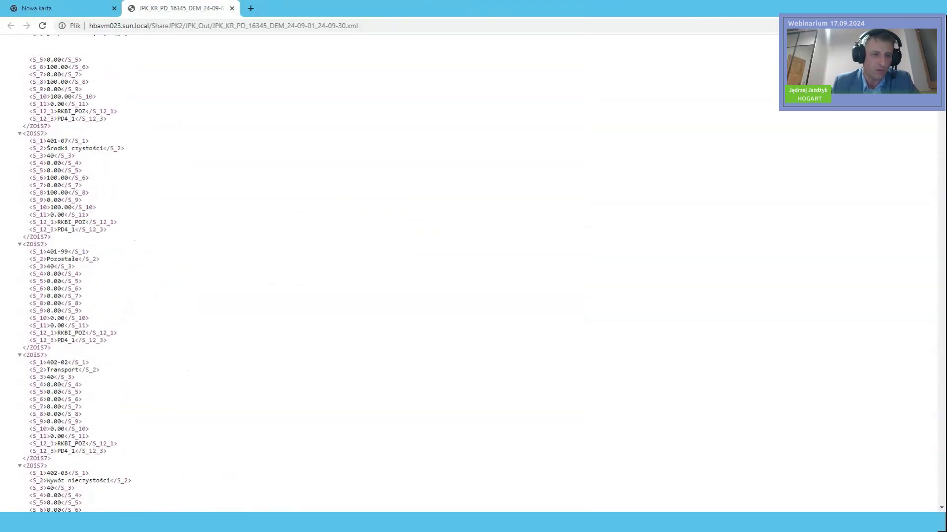
scroll(235, 285, "up", 8)
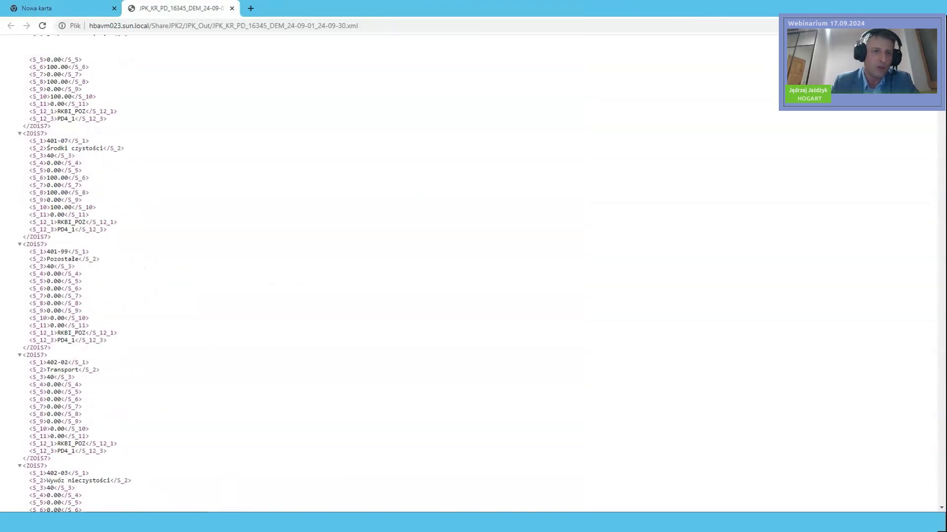
left_click(115, 9)
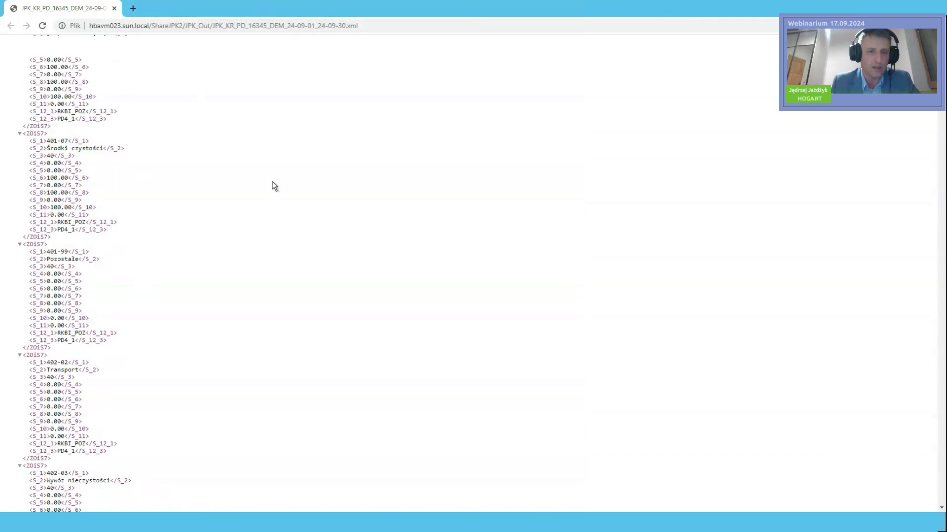
scroll(473, 271, "down", 15)
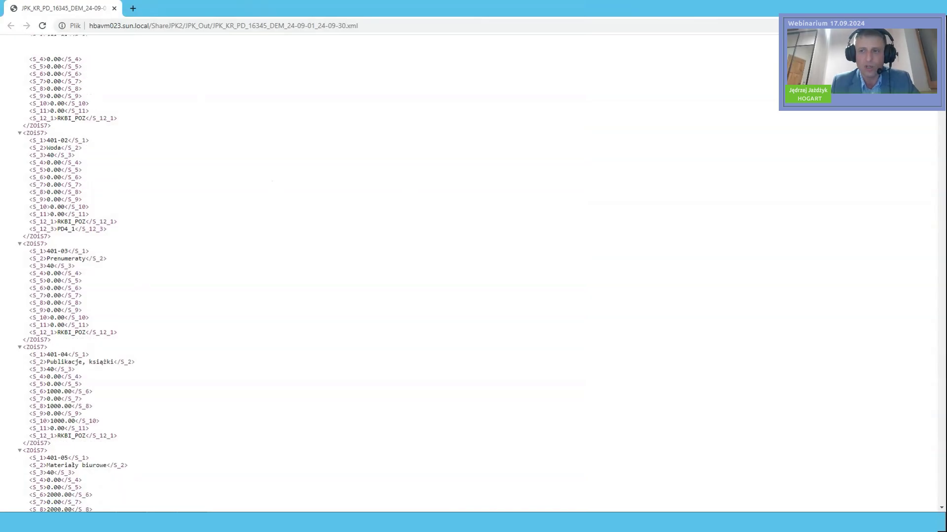
scroll(473, 271, "up", 15)
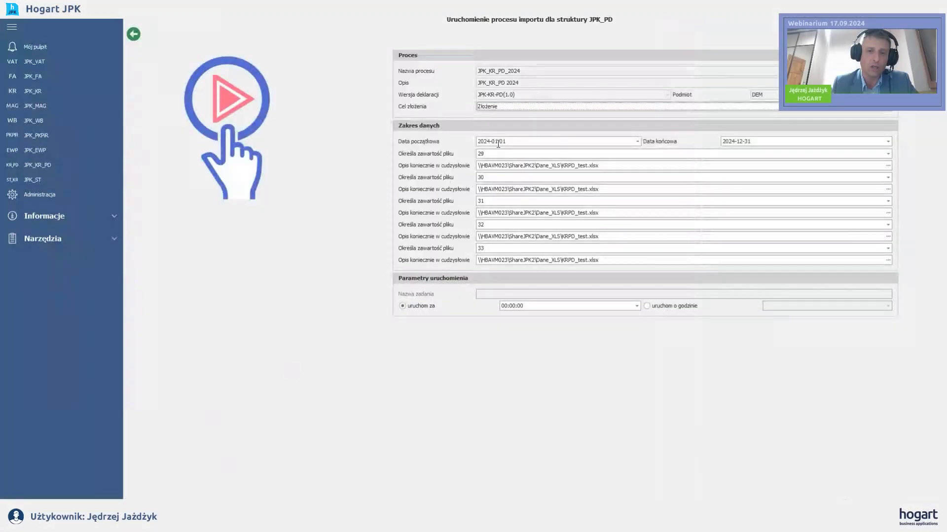
- Leave the Hogart JPK import form for the JPK_PD overview and view the approved (Zatwierdzone) files list
left_click(133, 34)
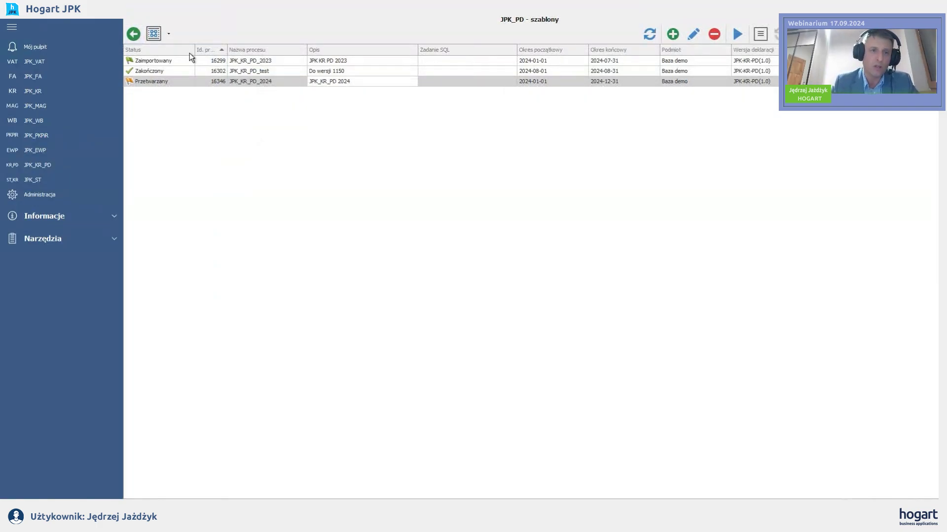
left_click(133, 36)
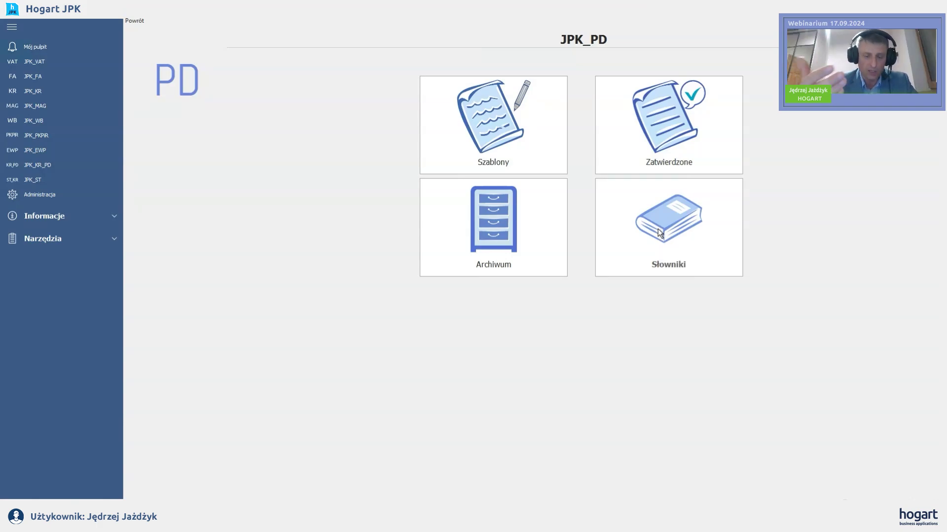
left_click(678, 128)
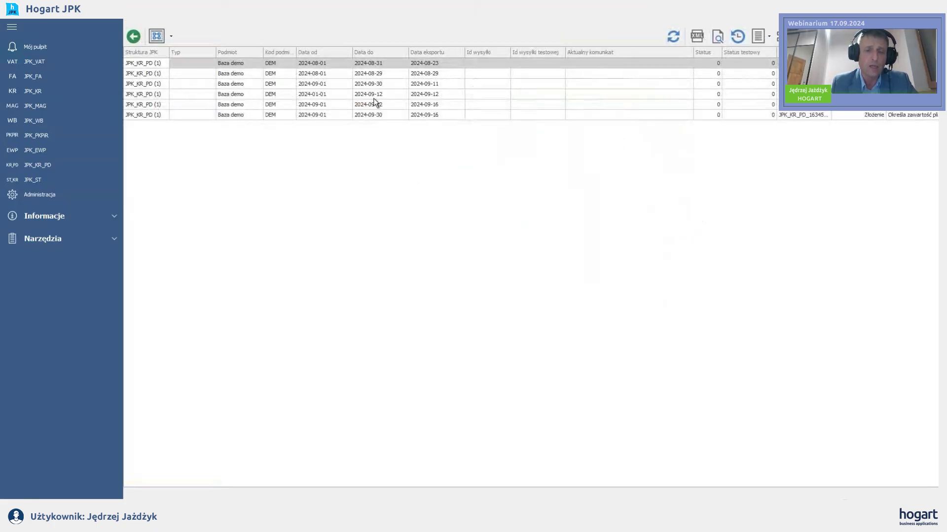
left_click(374, 99)
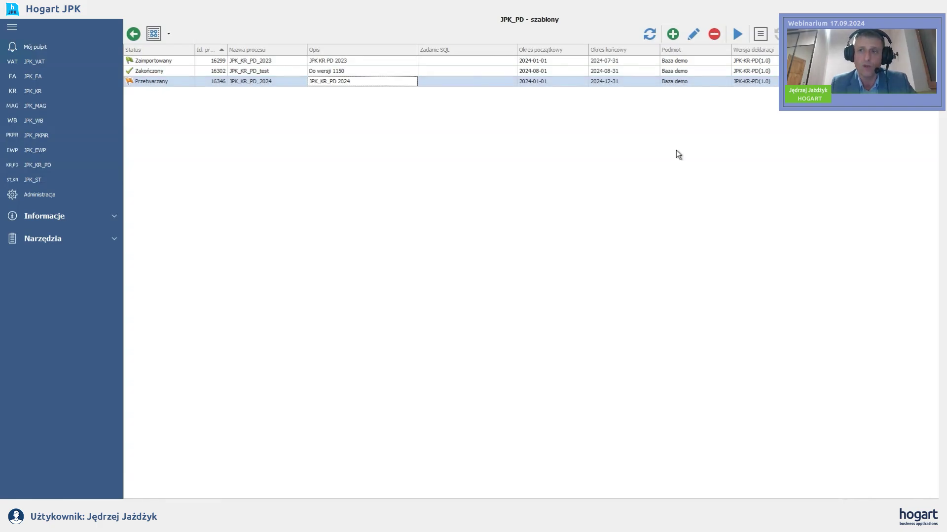
- Check the JPK_PD templates (Szablony) list and return to the JPK_PD overview
left_click(137, 38)
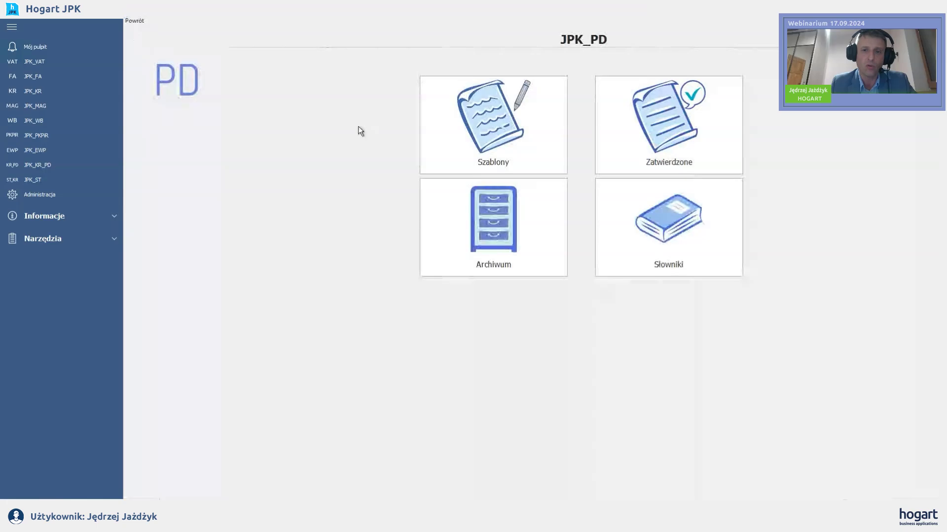
left_click(496, 132)
left_click(137, 37)
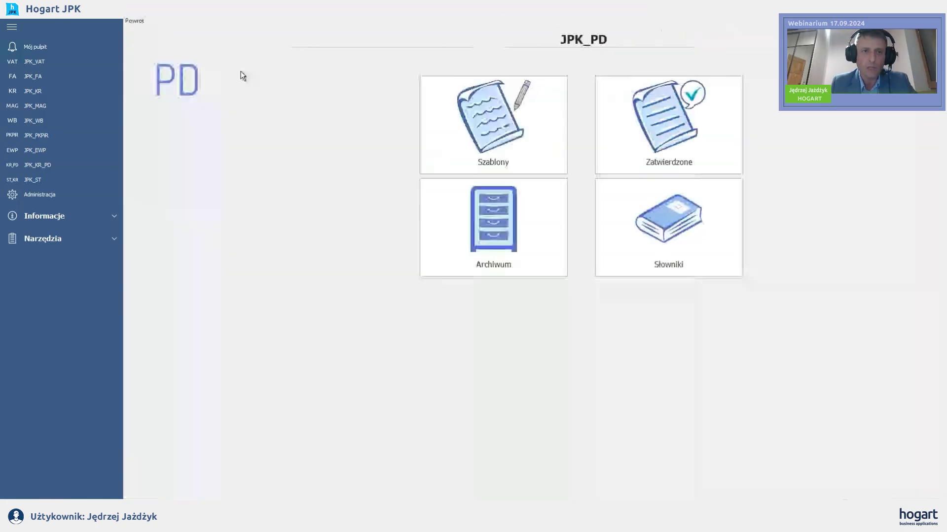
- Open the data preview of the approved JPK_KR_PD file covering 2024-09-01 to 2024-09-30 from the Zatwierdzone list
left_click(693, 149)
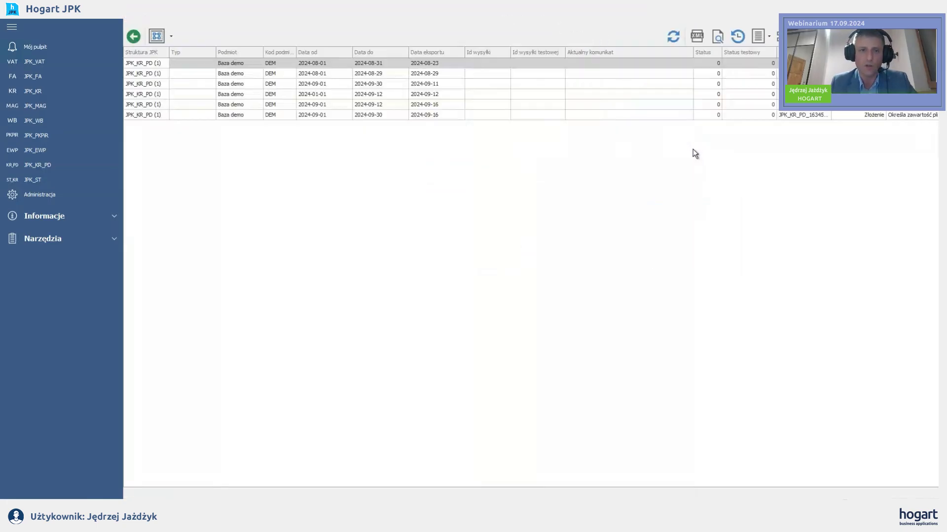
left_click(371, 114)
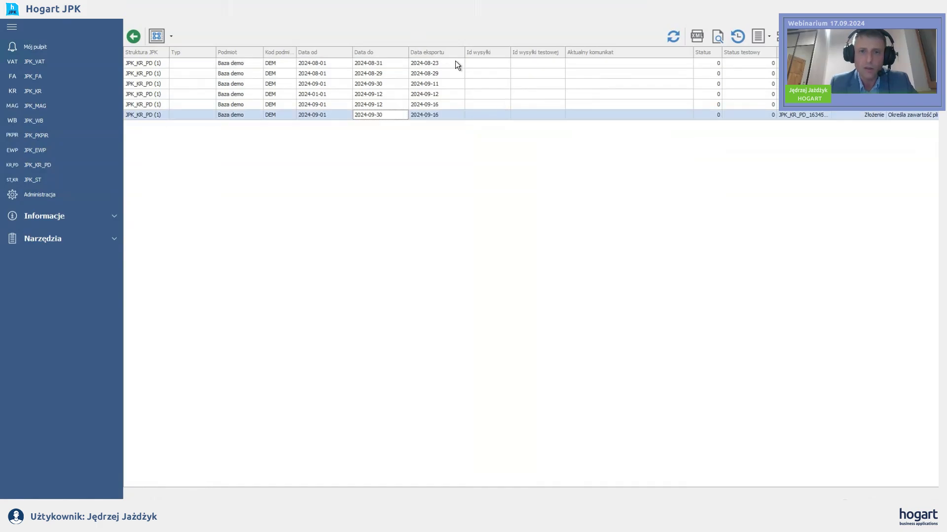
left_click(435, 52)
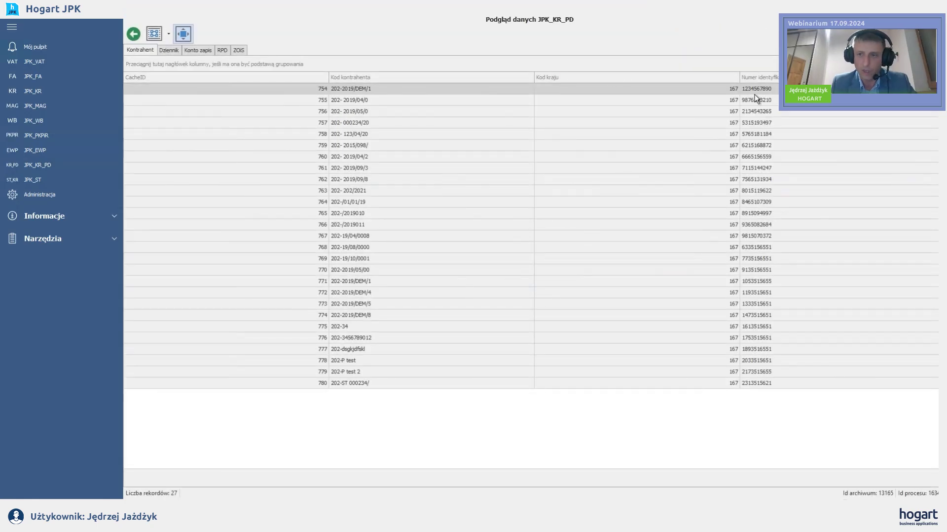
- Narrow the Kod kraju and Kod kontrahenta columns in the Kontrahent preview and make the rows taller
left_click_drag(740, 79, 622, 79)
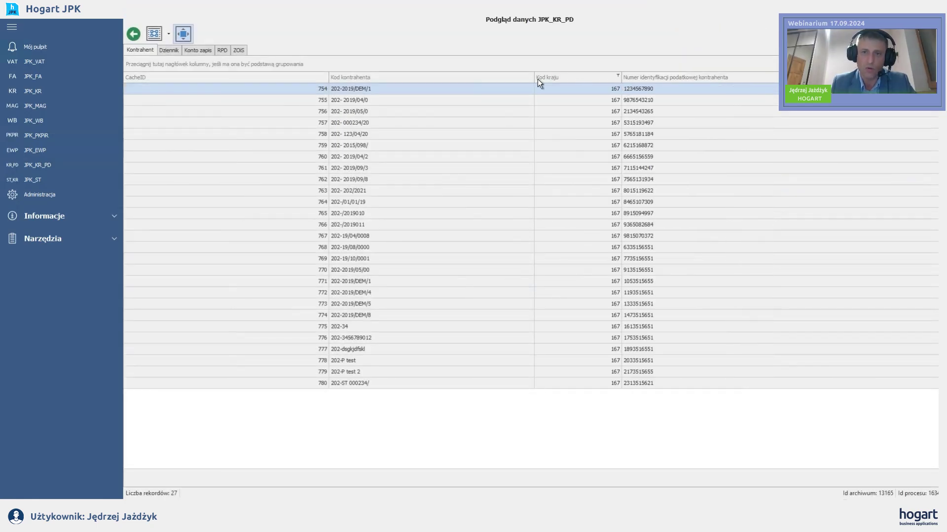
left_click_drag(536, 79, 413, 79)
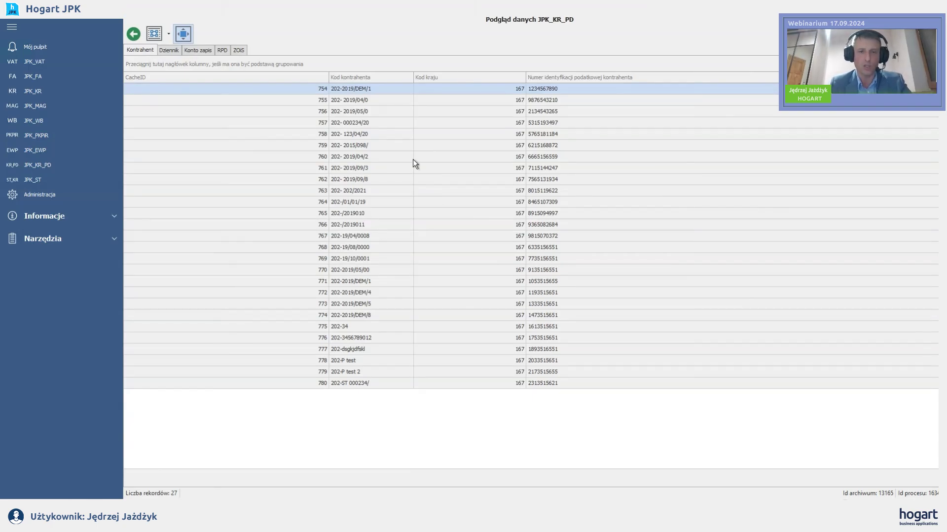
left_click_drag(389, 196, 394, 199)
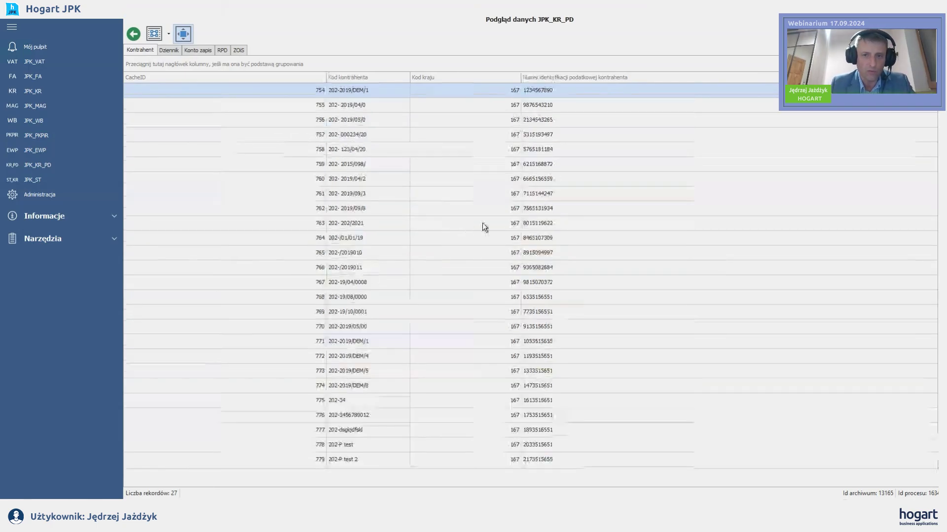
- Examine the Kod kraju entries for several contractors in the Kontrahent preview
left_click(484, 224)
left_click(516, 167)
left_click(519, 136)
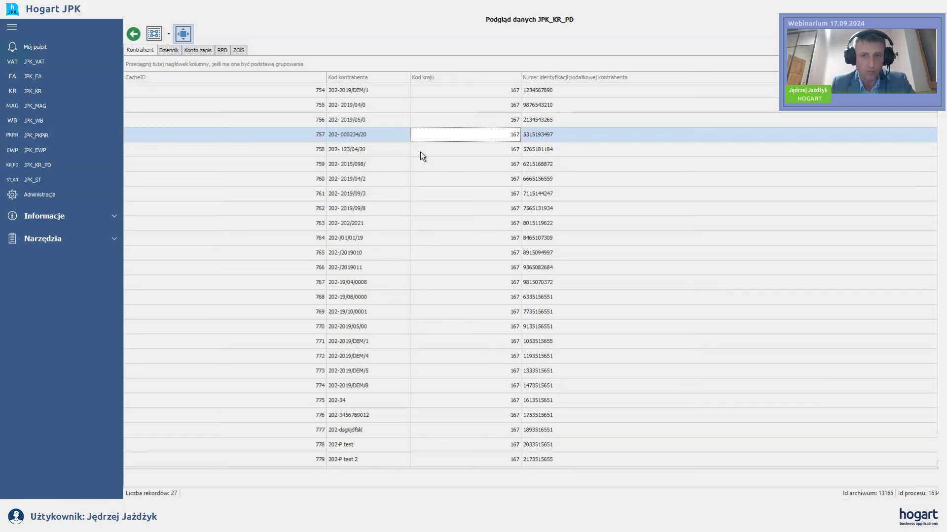
left_click(452, 180)
left_click(451, 224)
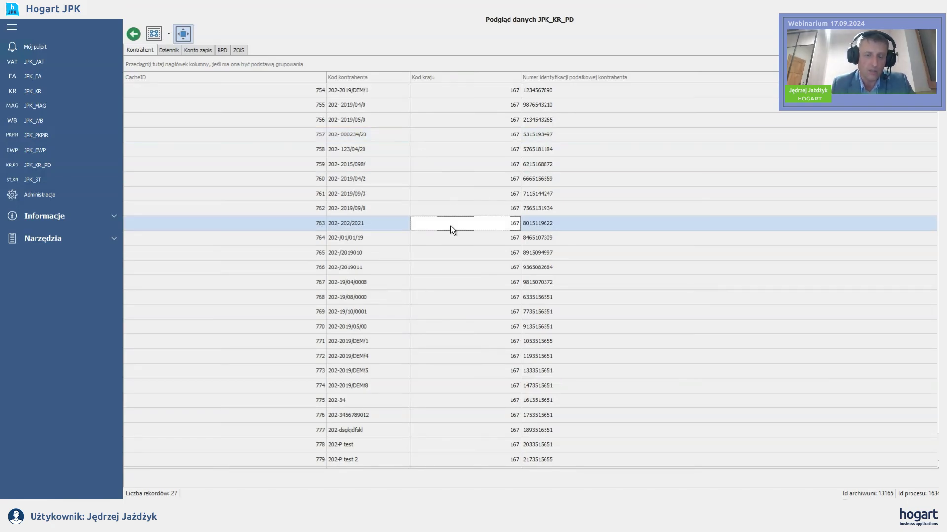
left_click(451, 267)
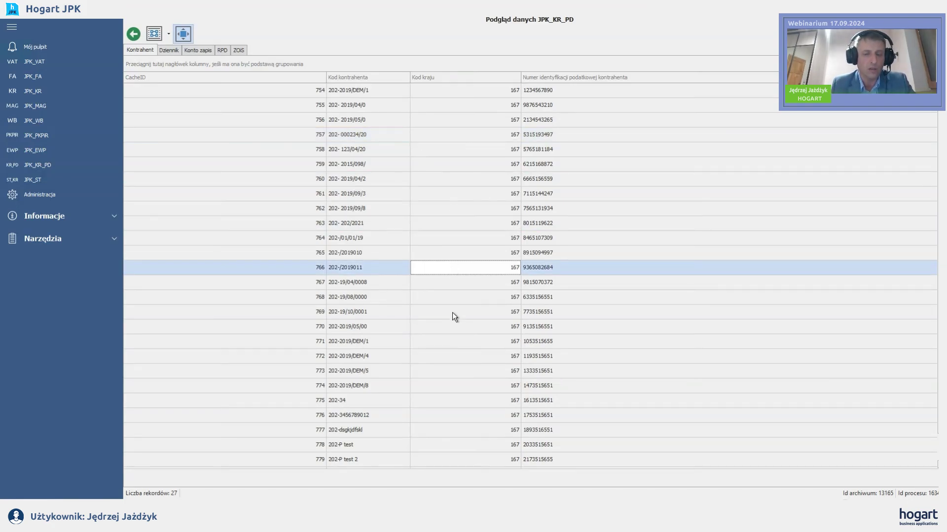
left_click(454, 313)
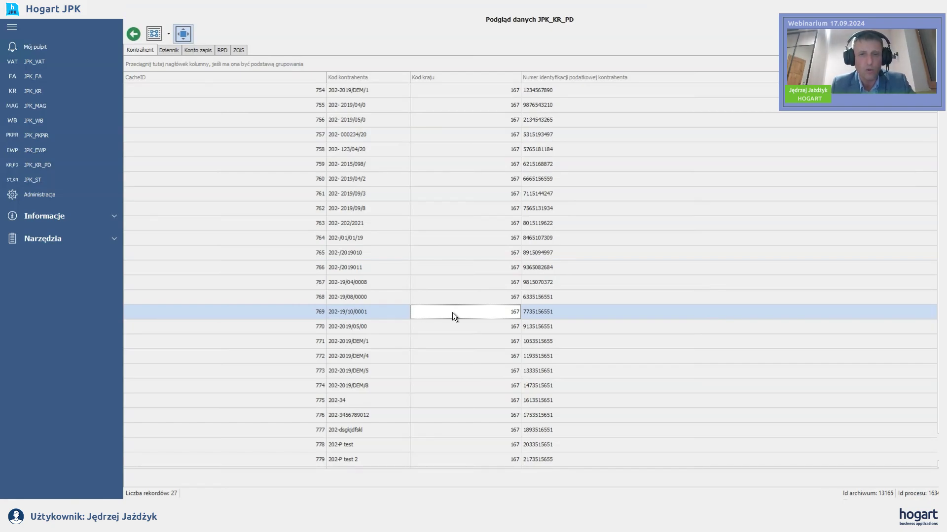
- Examine the Kod kontrahenta values down the Kontrahent list and increase the row height slightly
left_click(372, 93)
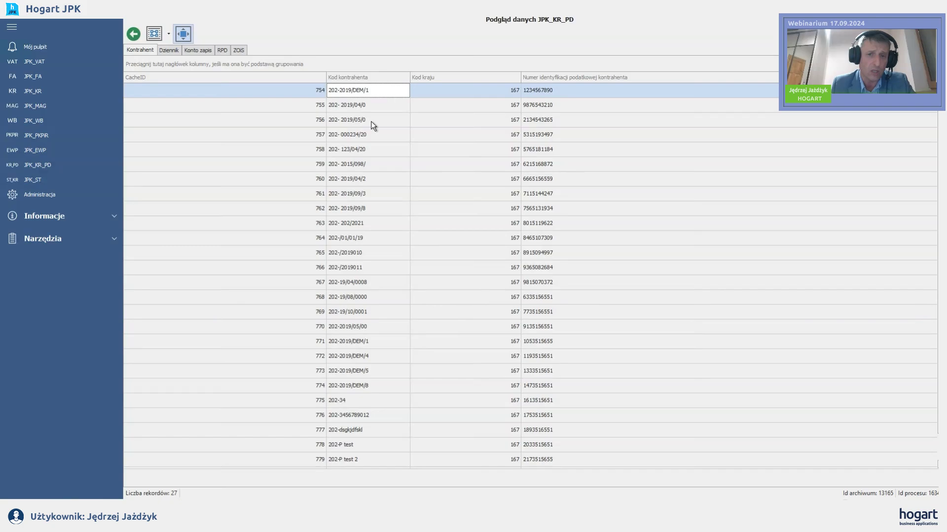
left_click(371, 134)
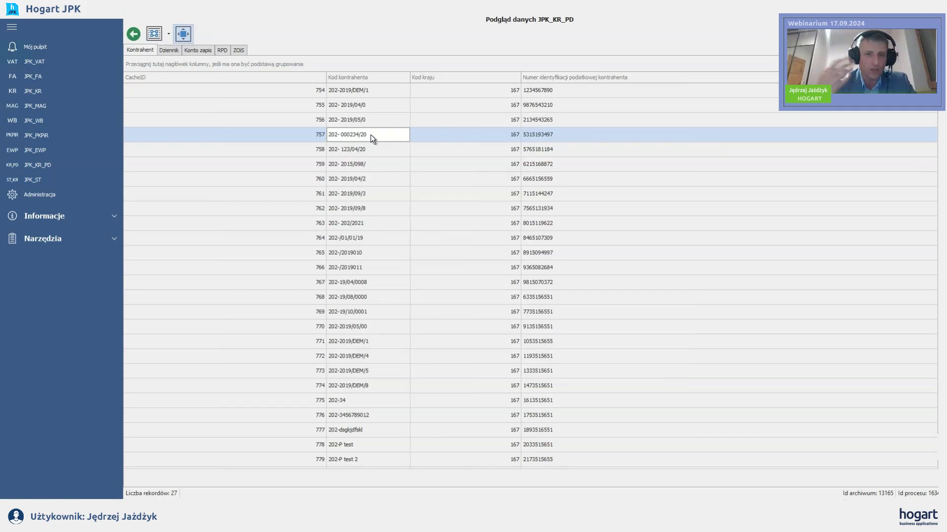
left_click(381, 155)
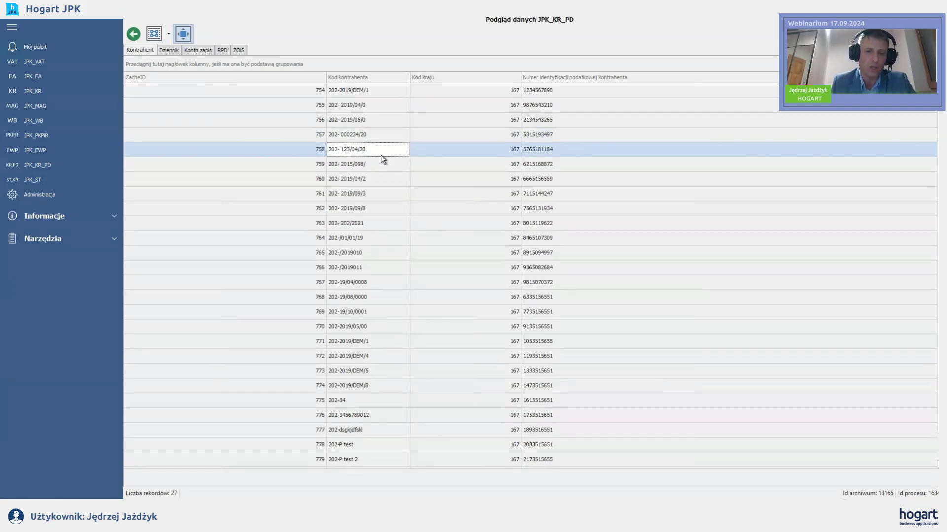
left_click(380, 167)
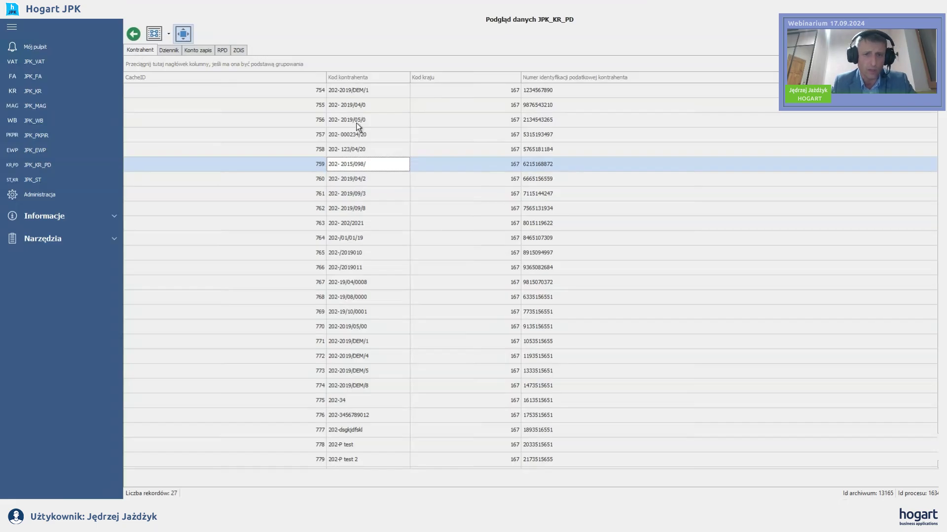
left_click(368, 193)
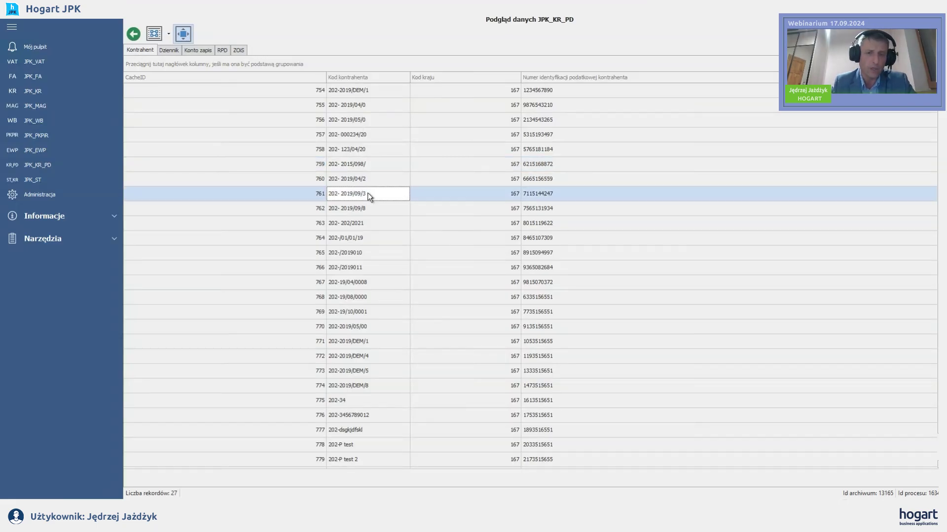
left_click(376, 211)
left_click_drag(371, 267, 371, 274)
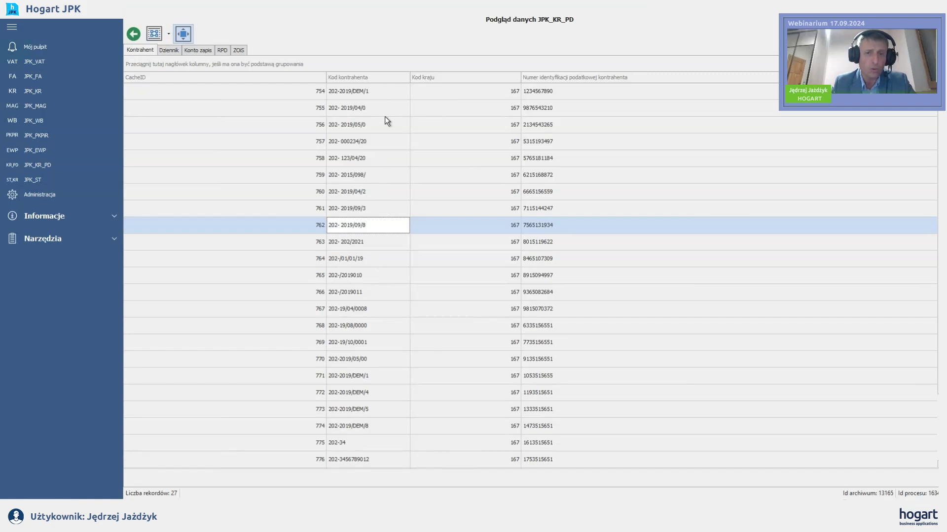
left_click(374, 261)
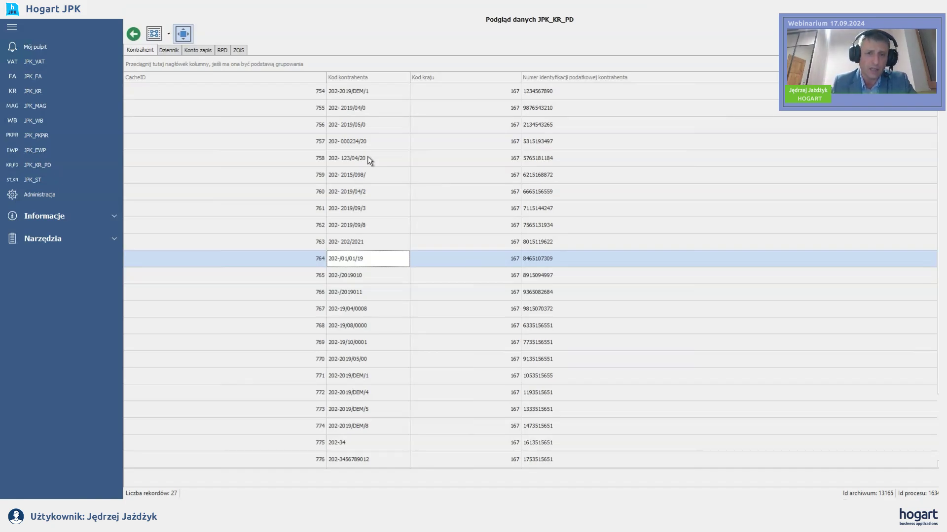
- Narrow the CacheID column and compare the contractor codes with their tax identification numbers
left_click_drag(326, 77, 182, 77)
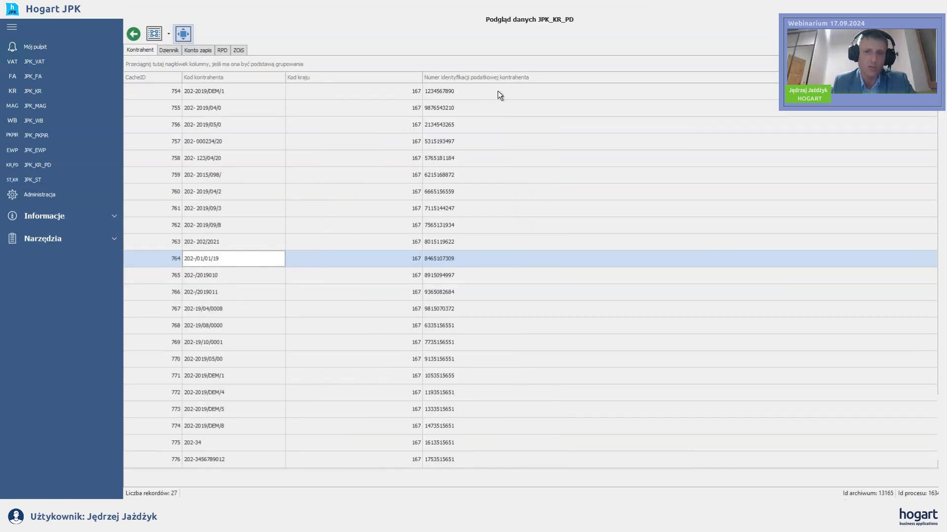
left_click(484, 106)
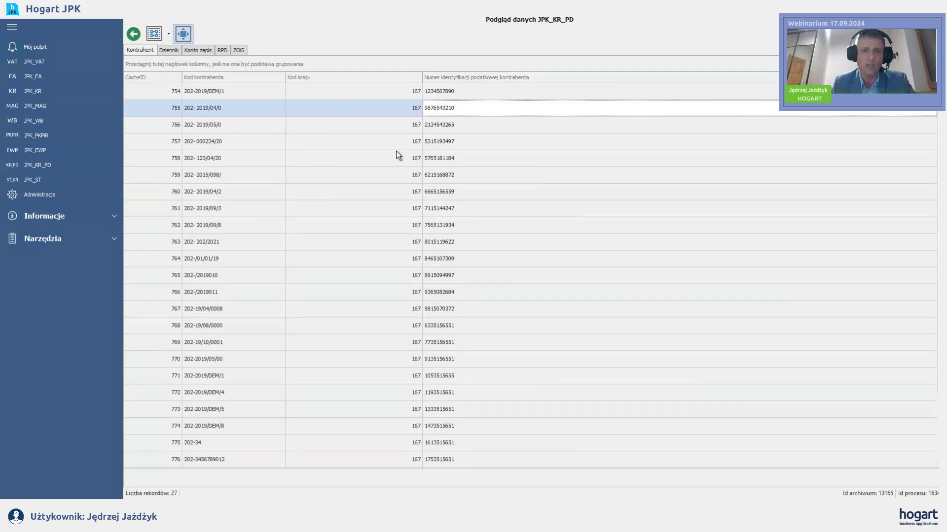
left_click(236, 175)
left_click(227, 226)
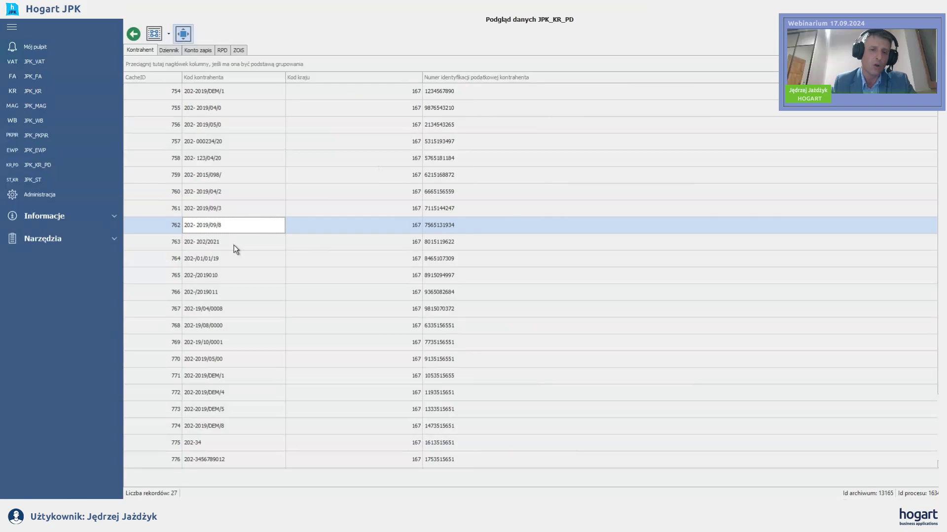
left_click(233, 245)
left_click(229, 295)
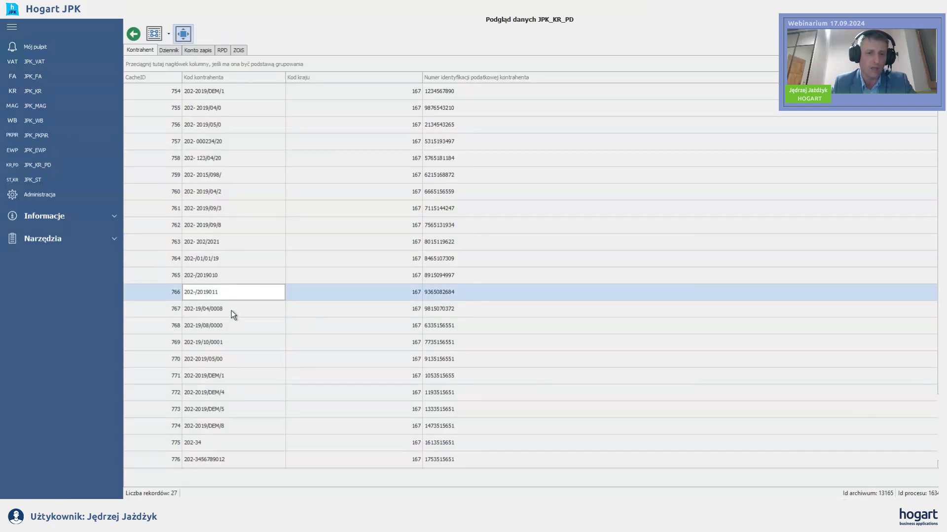
left_click(234, 310)
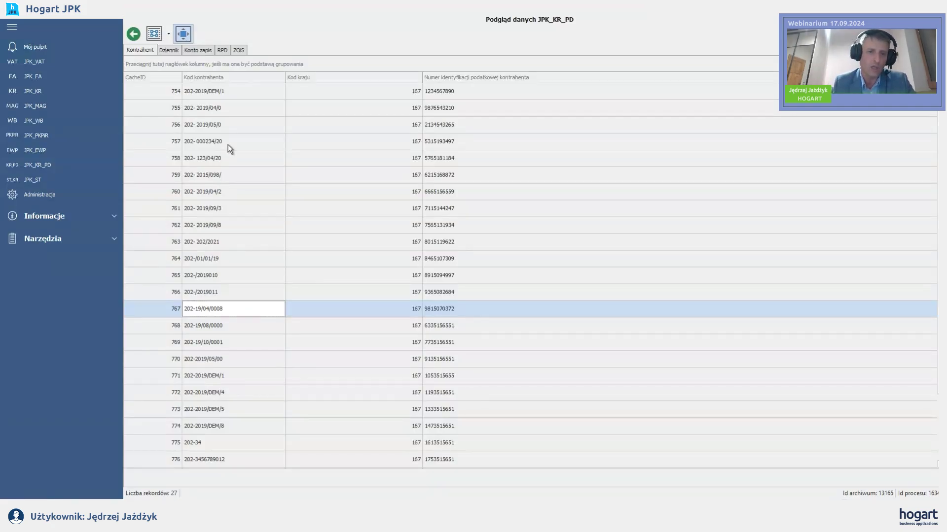
left_click(227, 144)
left_click(225, 206)
left_click(221, 329)
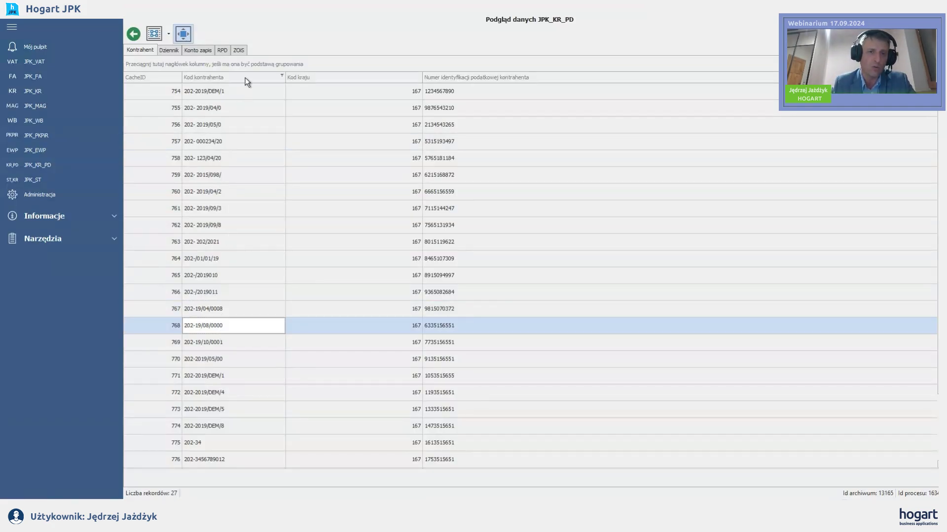
- Look over the journal entries in Dziennik and the account postings in Konto zapis
left_click(168, 50)
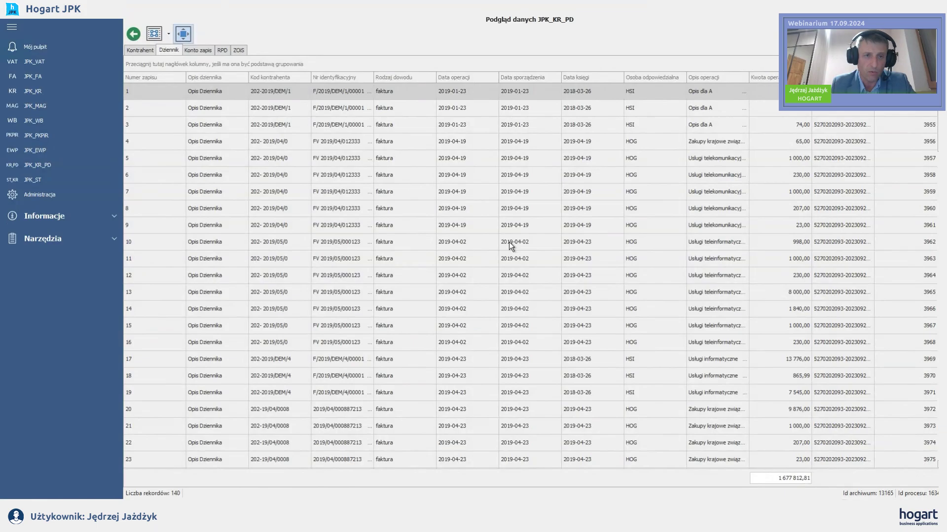
left_click(200, 50)
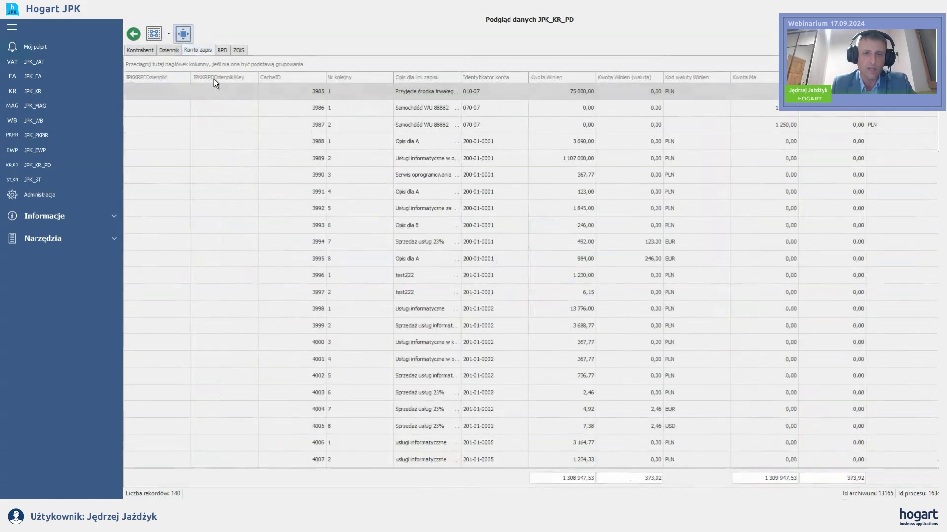
- Review the RPD section's field descriptions, including K_1, K_3, K_4 and K_5
left_click(220, 50)
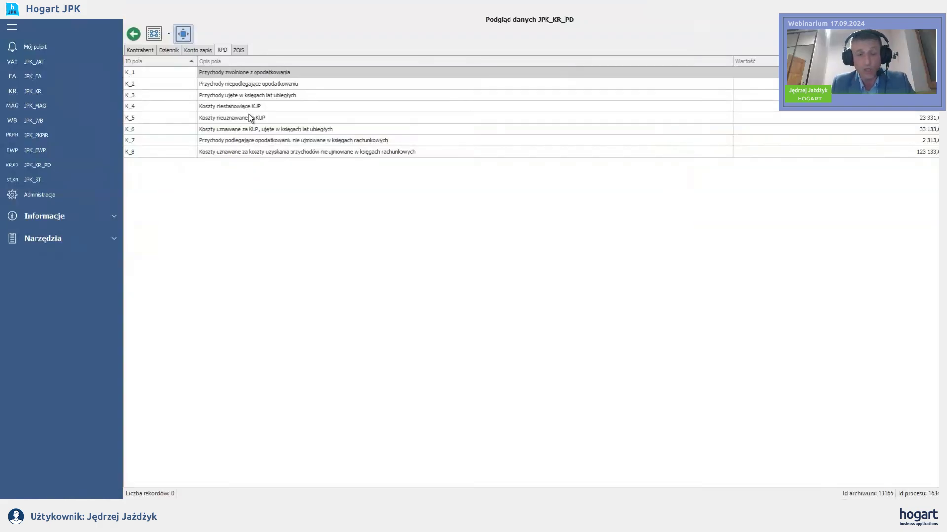
left_click(264, 107)
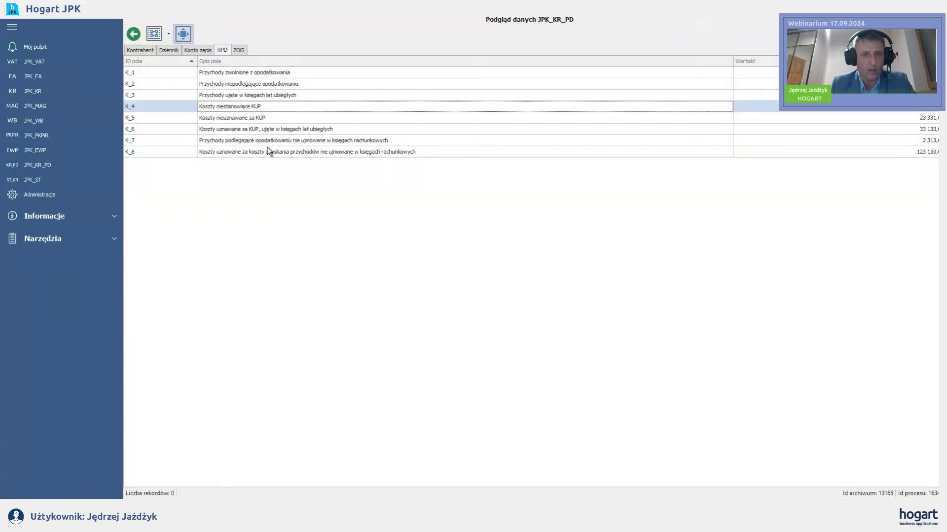
left_click(256, 75)
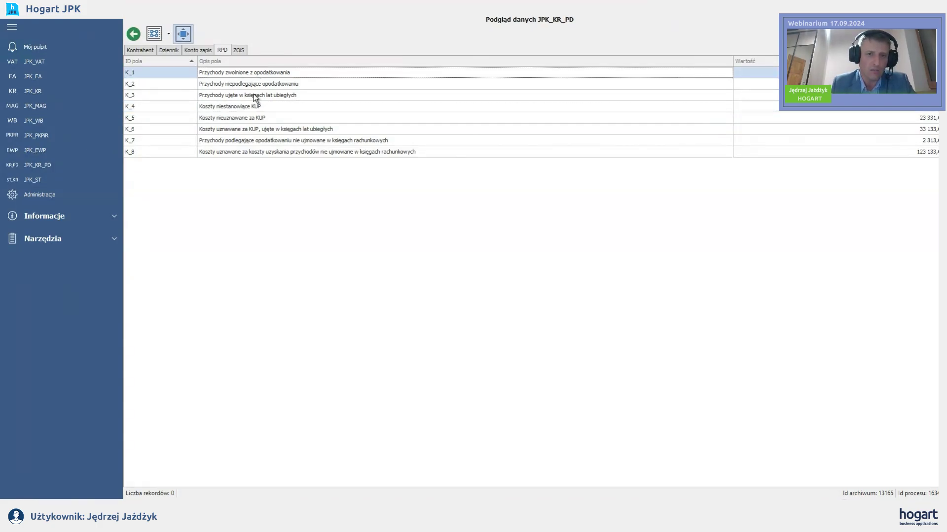
left_click(254, 97)
left_click(253, 118)
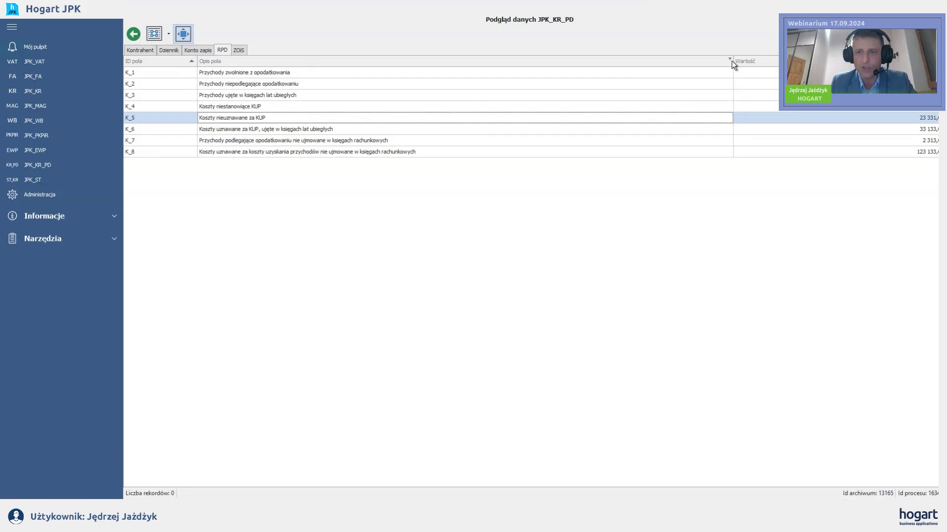
- Narrow the Opis pola column in RPD and check the Wartość amounts from K_1 to K_7
left_click_drag(732, 60, 480, 99)
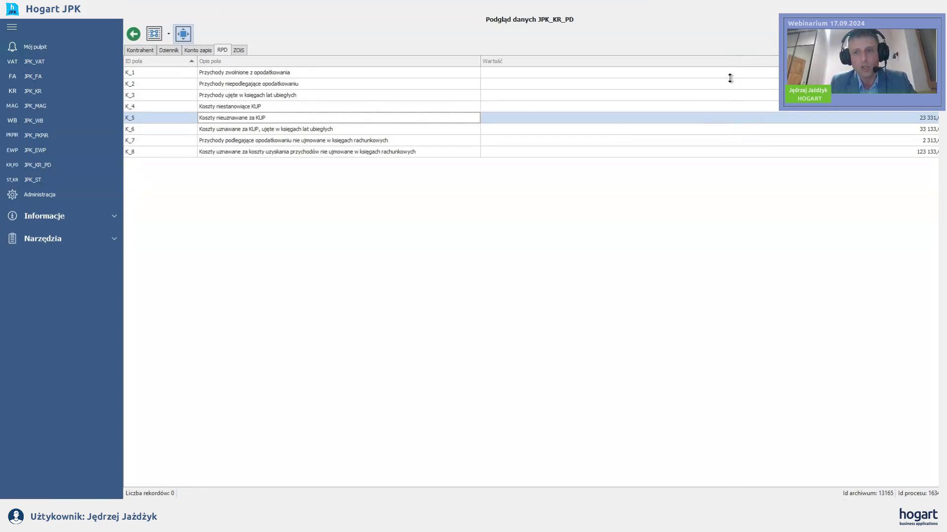
left_click(747, 78)
left_click(749, 97)
left_click(745, 119)
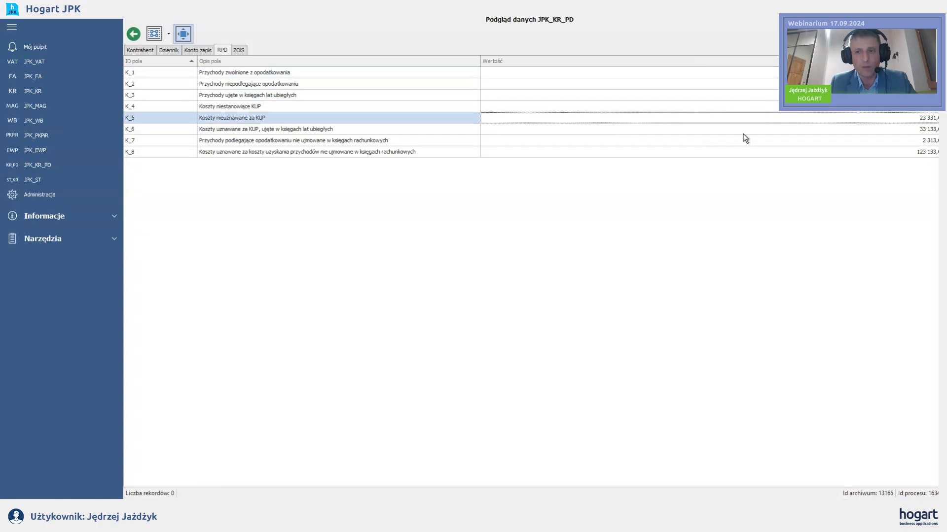
left_click(740, 142)
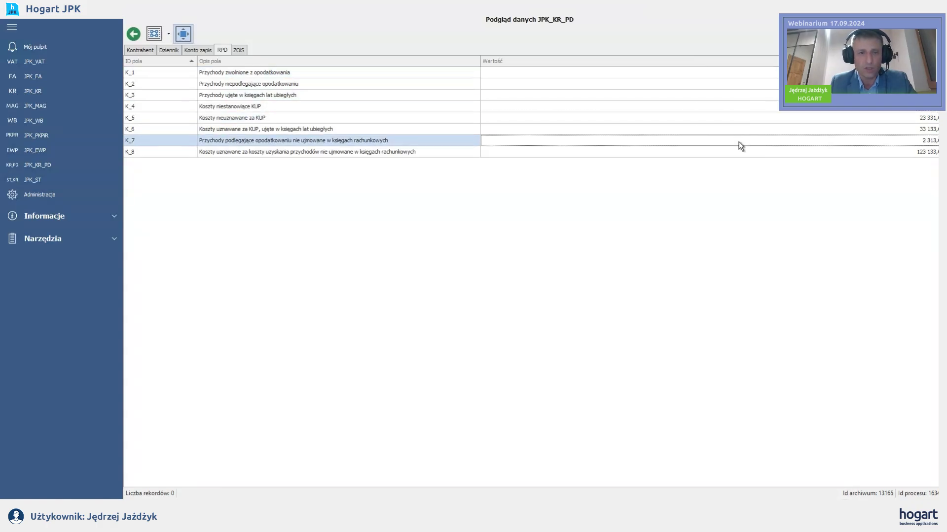
- View the ZOiS data, widen the Nazwa konta column and examine the account markers in Znacznik konta
left_click(238, 50)
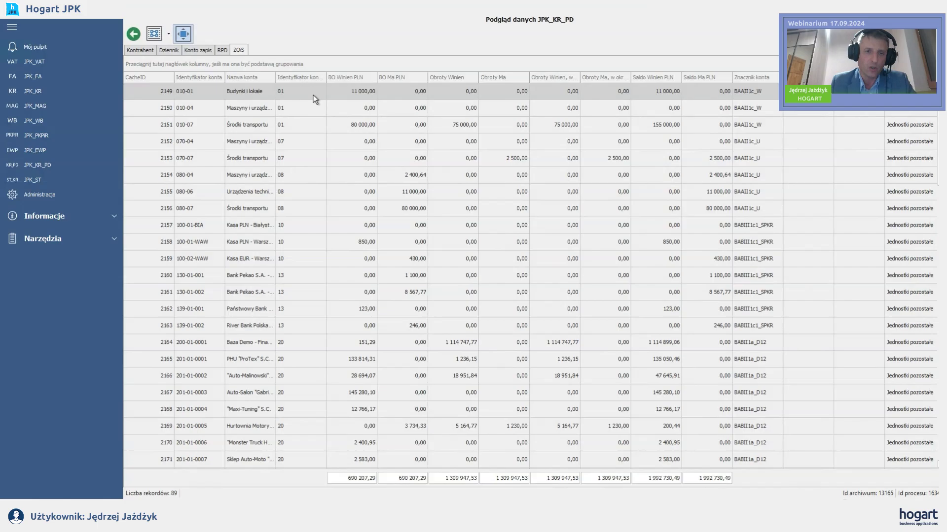
left_click_drag(276, 79, 326, 79)
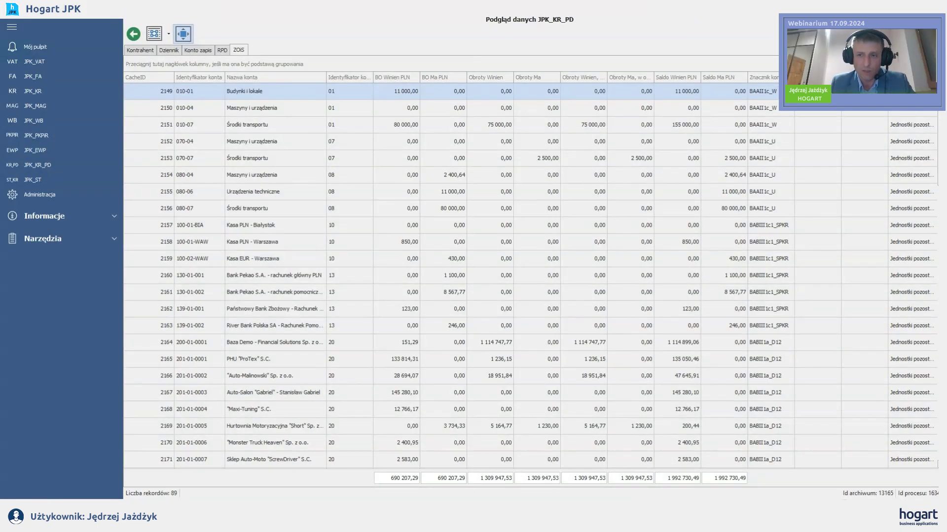
left_click(775, 130)
left_click(775, 178)
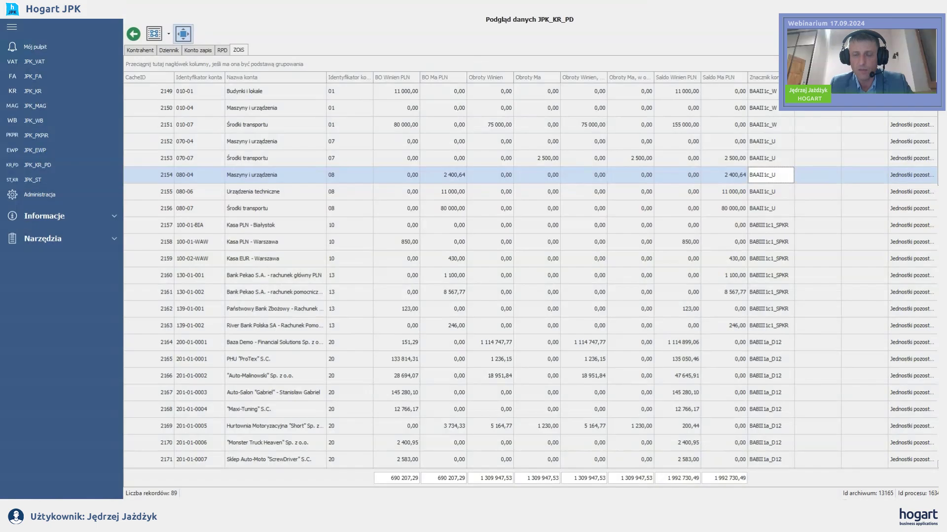
- Group the ZOiS accounts by Znacznik konta and widen the Znacznik konta column to show the full marker names
scroll(931, 160, "down", 14)
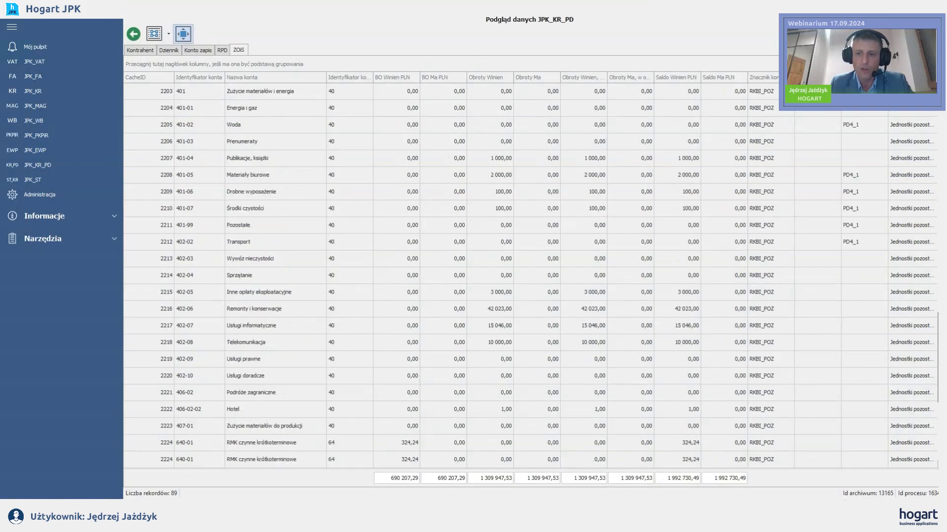
scroll(932, 160, "up", 14)
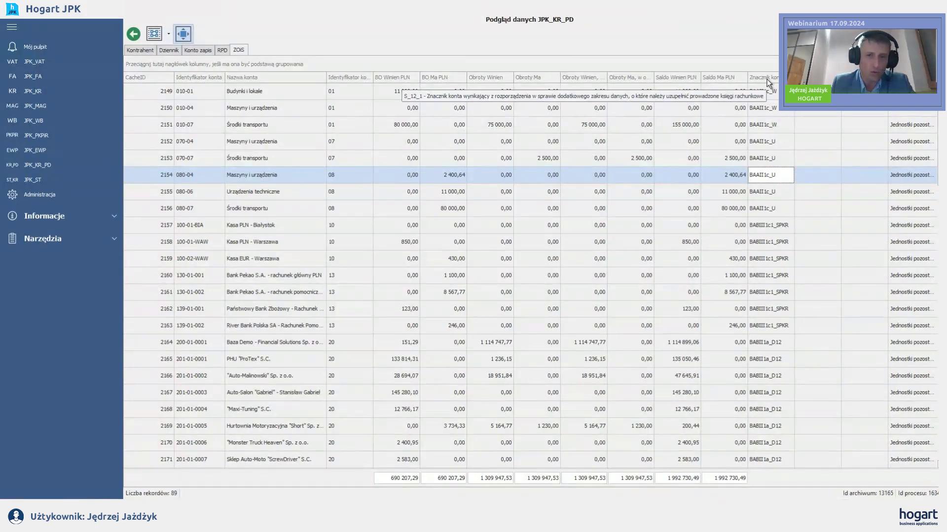
left_click_drag(376, 61, 363, 61)
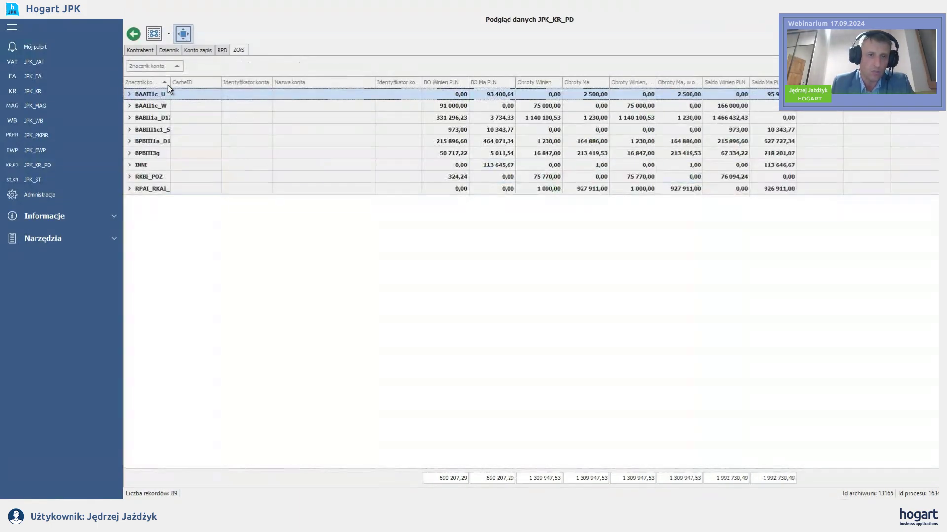
left_click_drag(170, 82, 243, 83)
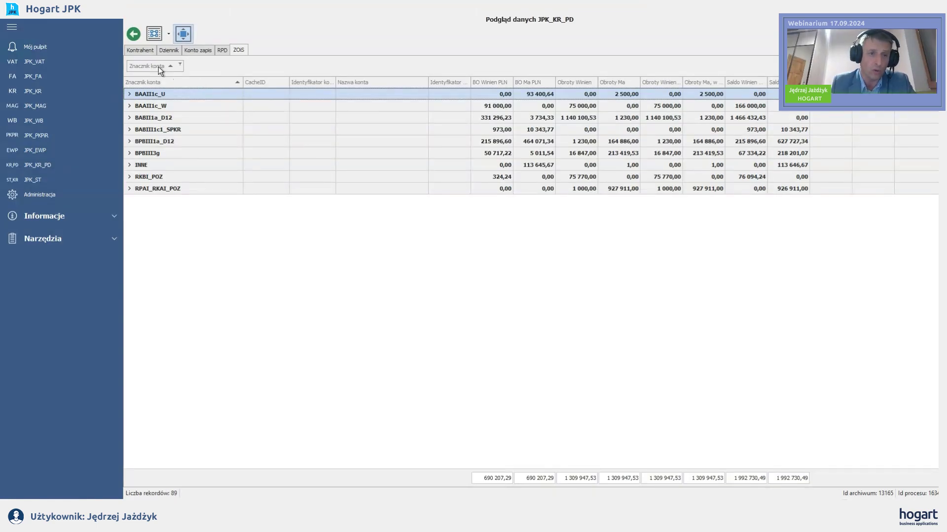
- Return Znacznik konta to the column headers before CacheID and group the ZOiS accounts by Dodatkowy znacznik konta (PD) instead
left_click_drag(159, 66, 213, 82)
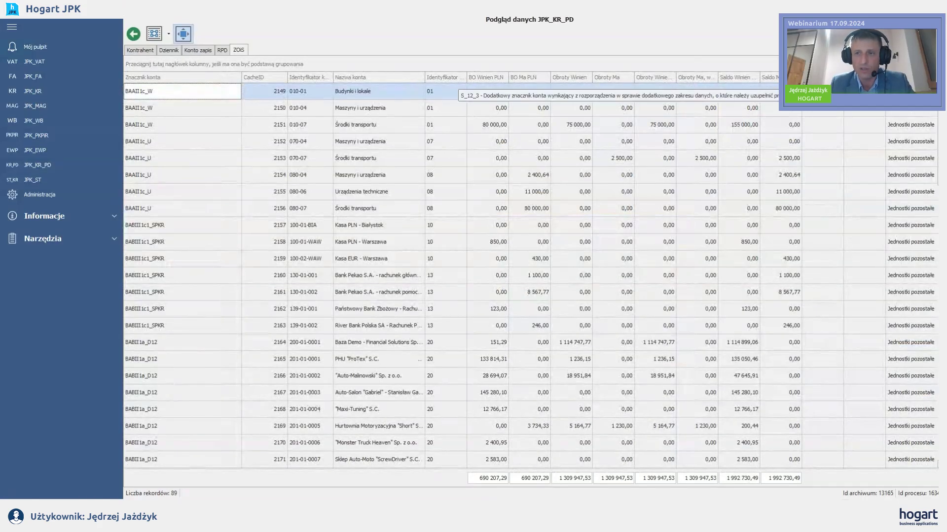
left_click_drag(821, 78, 749, 63)
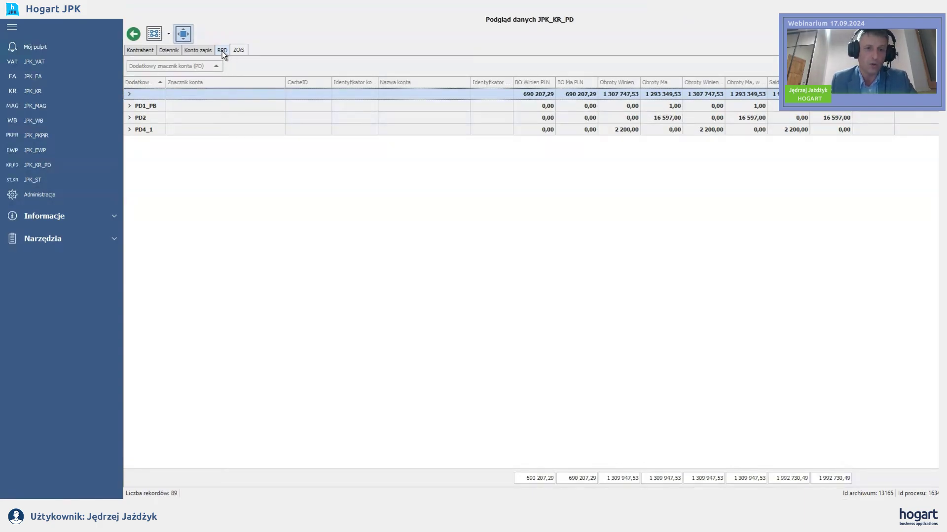
- Remove the Dodatkowy znacznik konta (PD) grouping and look through the full ZOiS account list
left_click_drag(193, 66, 858, 111)
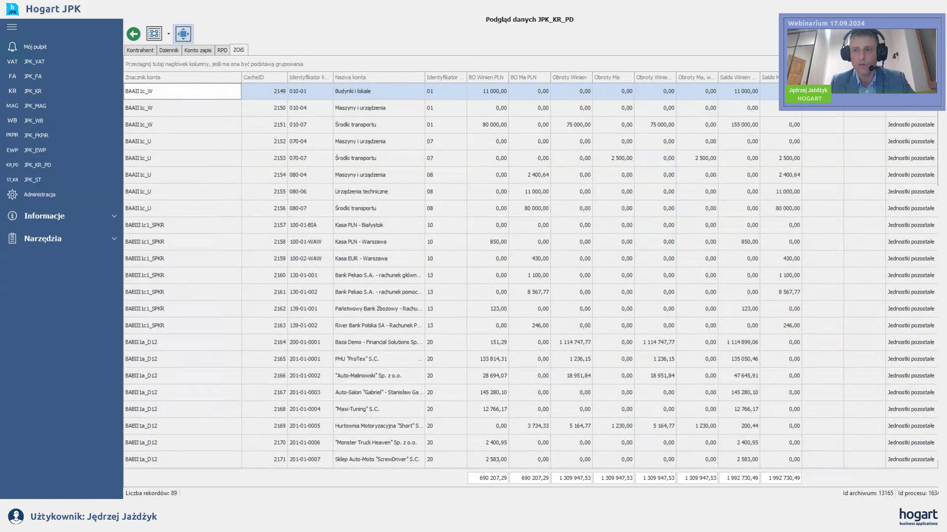
scroll(530, 276, "down", 10)
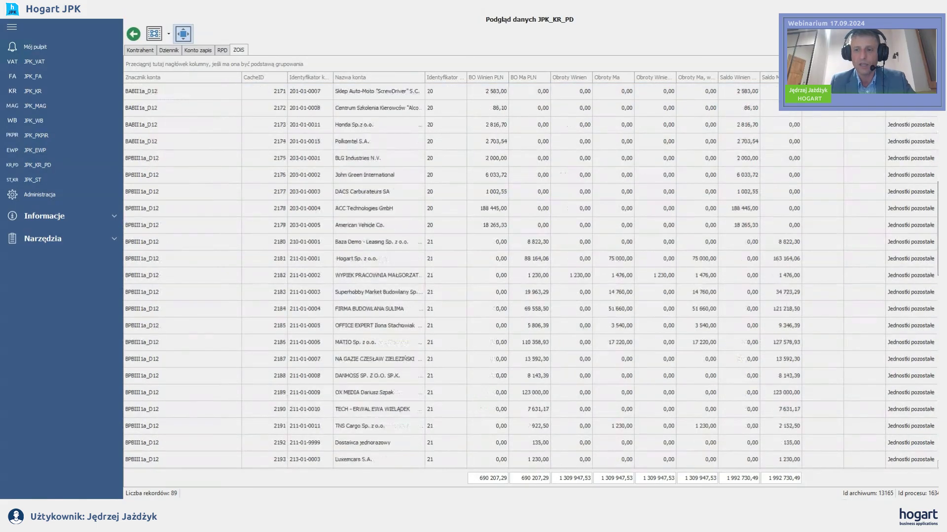
scroll(530, 276, "up", 10)
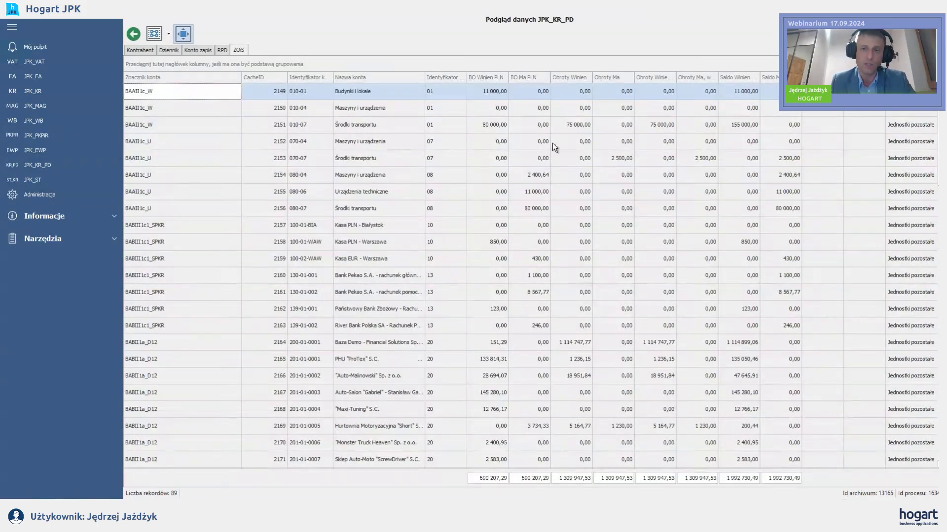